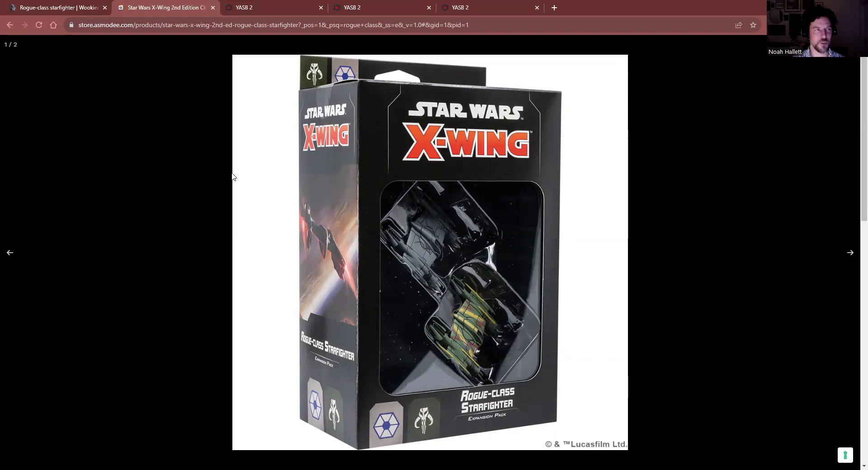
Confirm on Wookieepedia that Baktoid Armor Workshop built the Rogue-class starfighter, then return to YASB 2
click(74, 12)
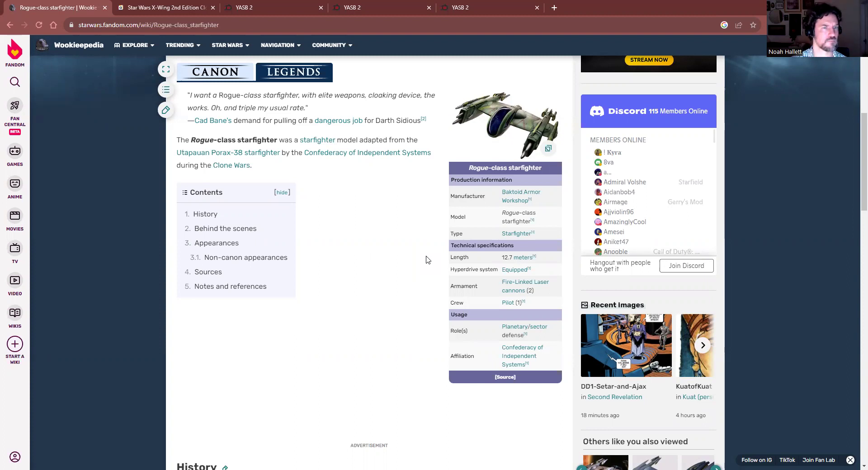
drag(547, 206, 499, 194)
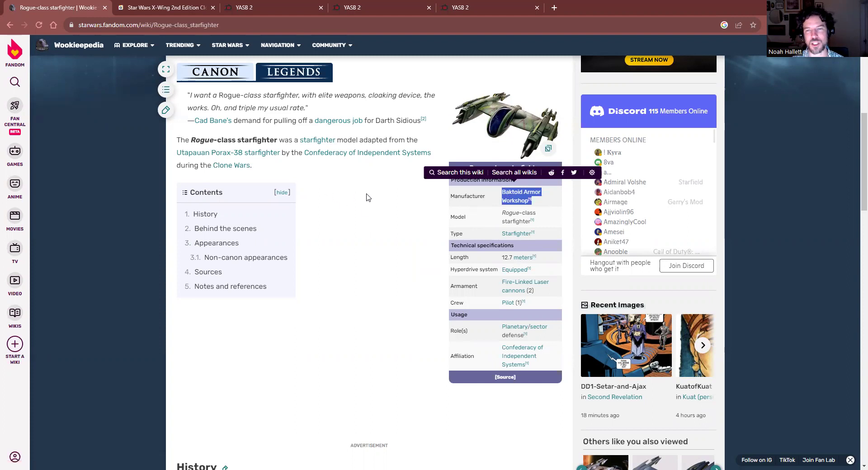
click(394, 193)
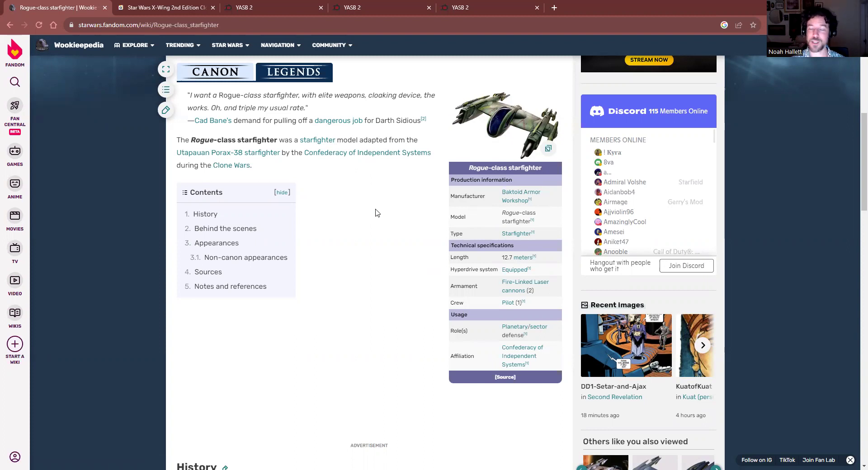
click(267, 11)
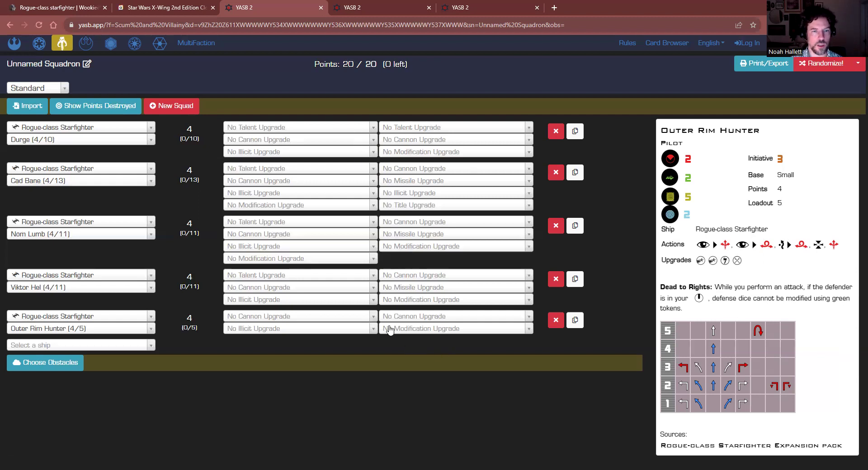
Put Proton Cannons (4) on Outer Rim Hunter and Synced Laser Cannons on Viktor Hel
click(372, 316)
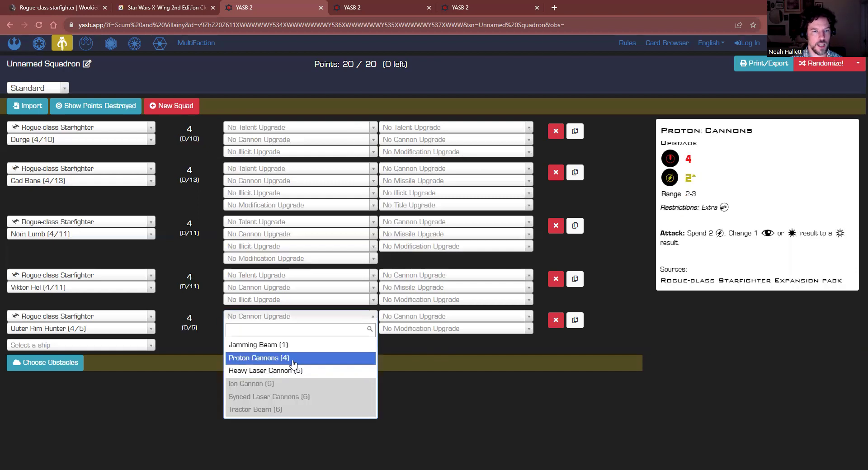
click(291, 360)
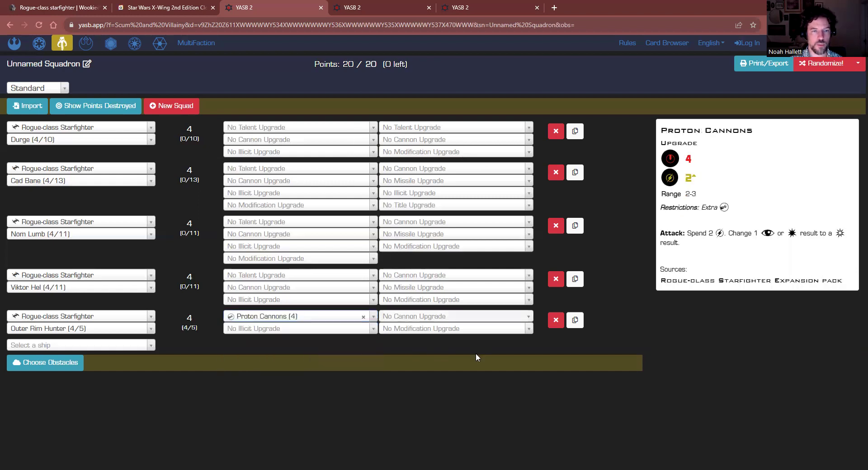
click(373, 288)
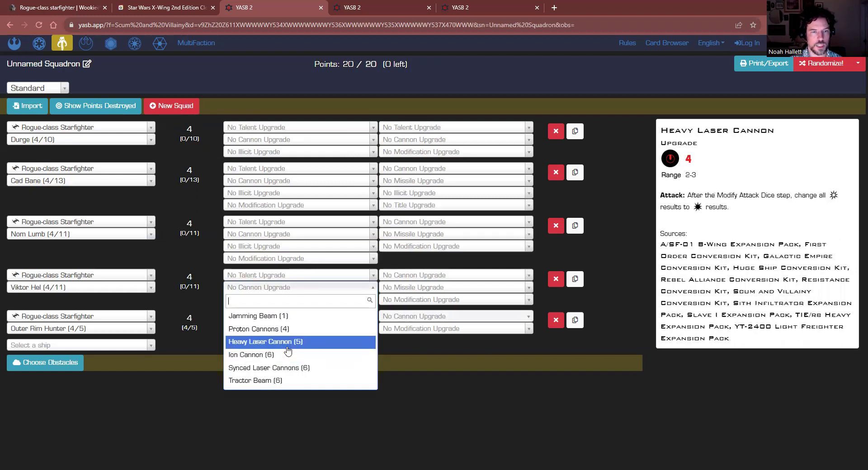
click(274, 368)
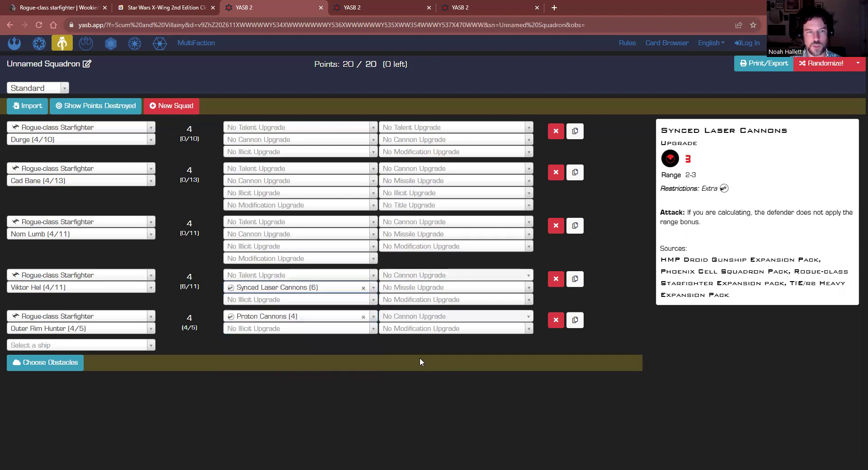
click(319, 317)
click(319, 317)
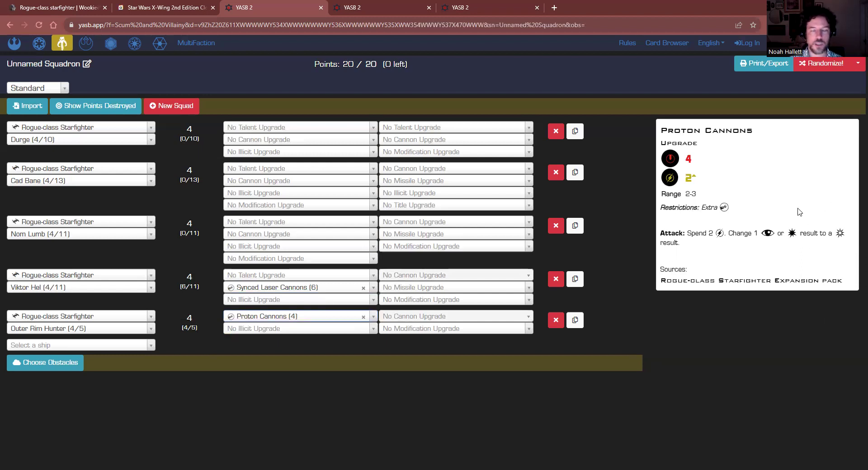
drag(708, 200, 722, 171)
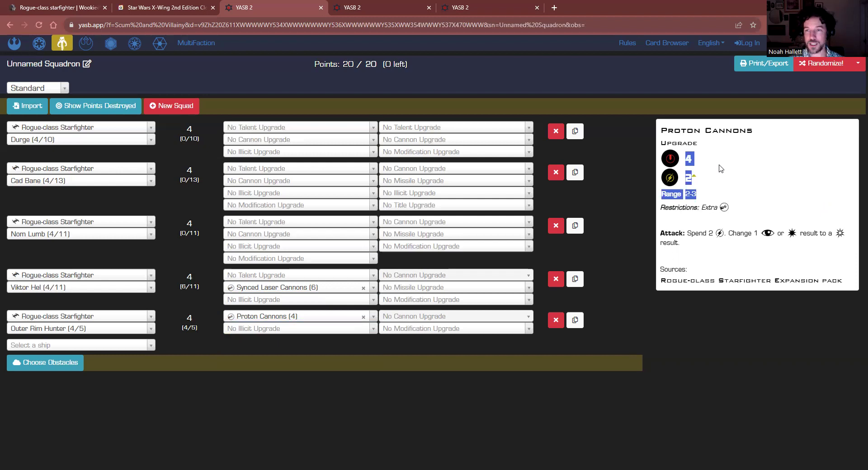
click(696, 164)
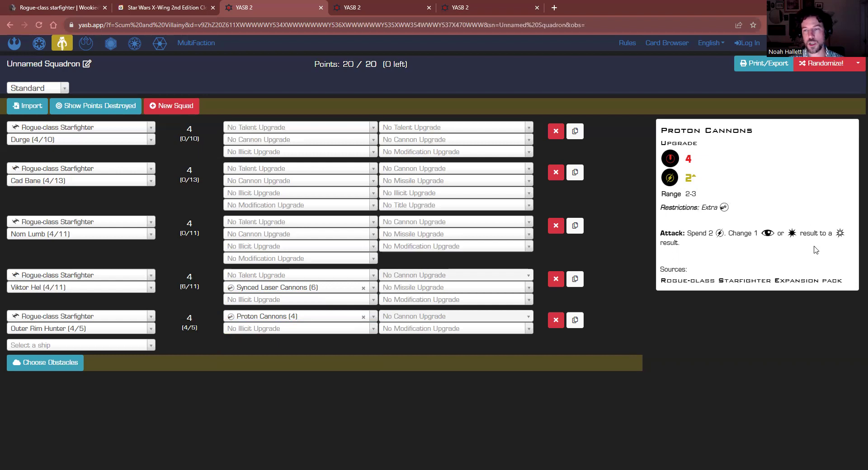
triple_click(692, 237)
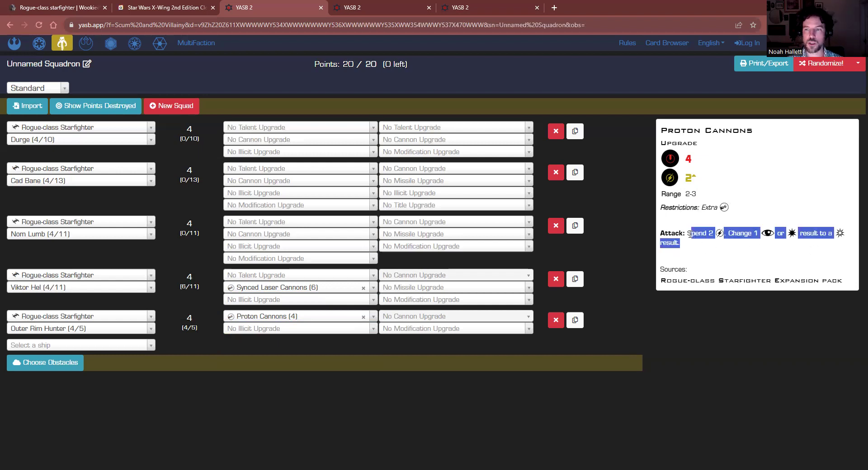
click(771, 255)
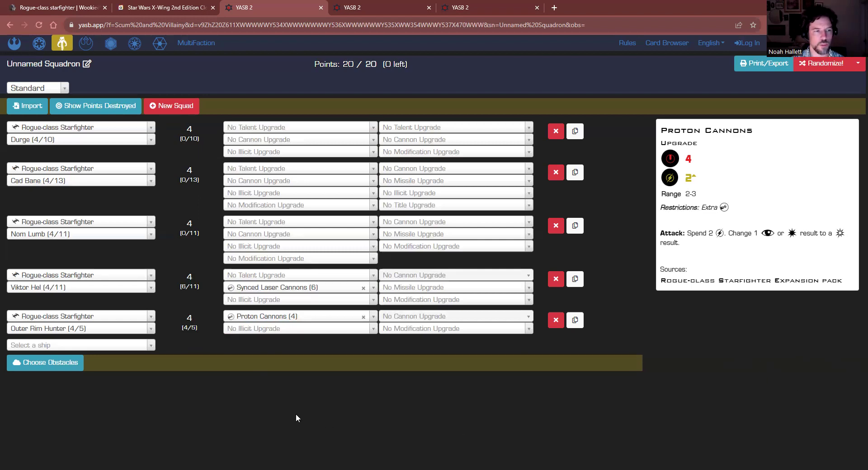
mouse_move(52, 334)
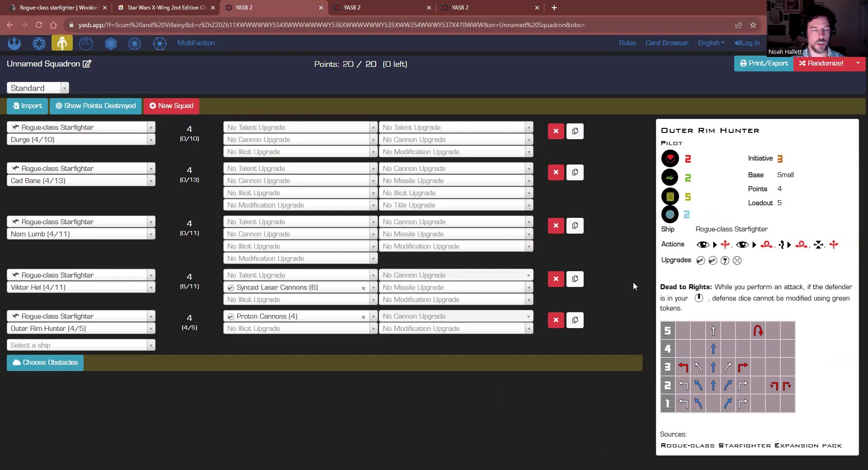
mouse_move(331, 289)
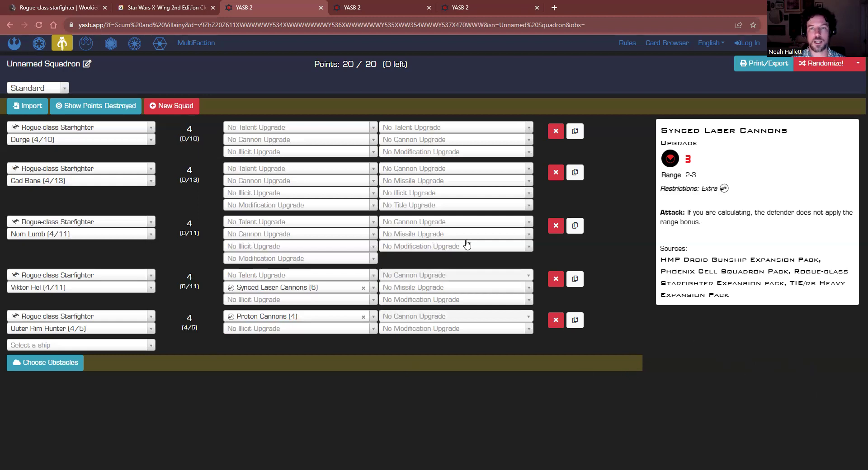
mouse_move(68, 328)
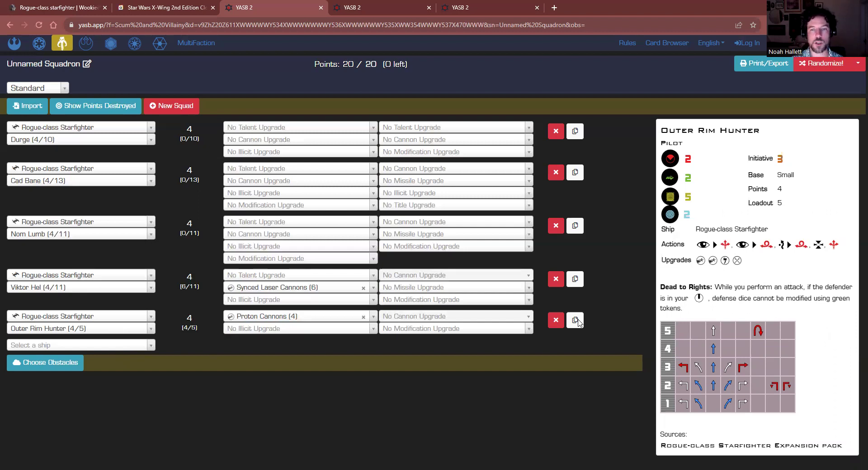
Fill Viktor Hel's modification slot with Engine Upgrade (3), raising his loadout to 9/11
click(452, 299)
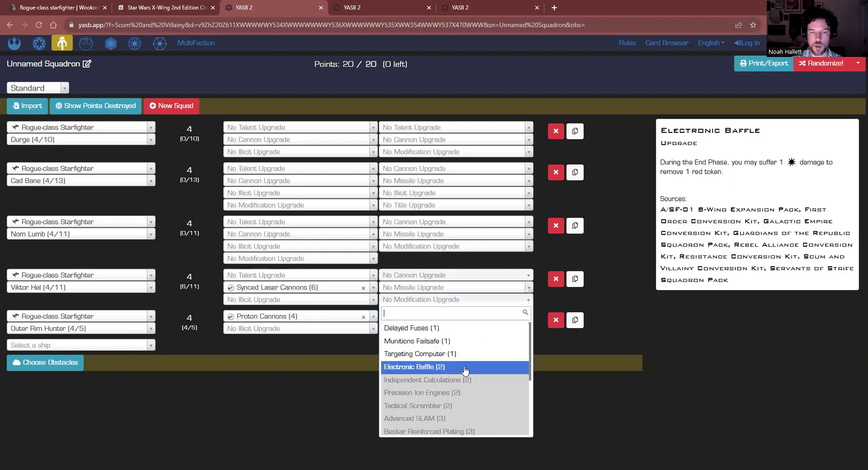
scroll(452, 361, down, 3)
click(445, 337)
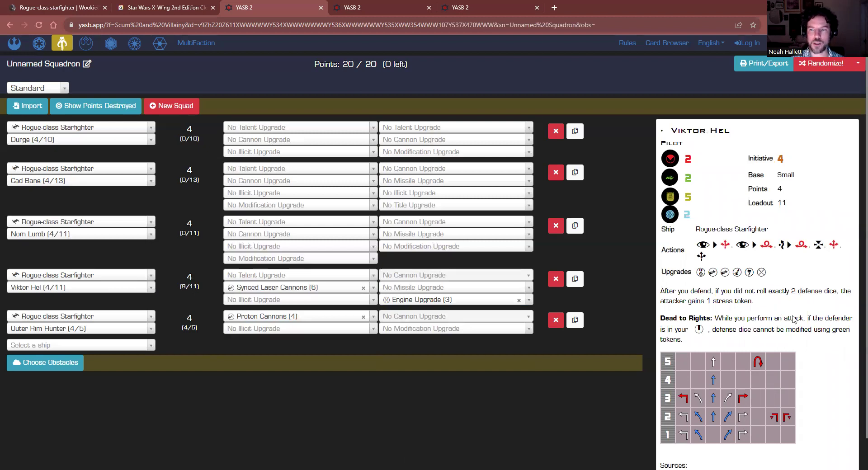
triple_click(745, 301)
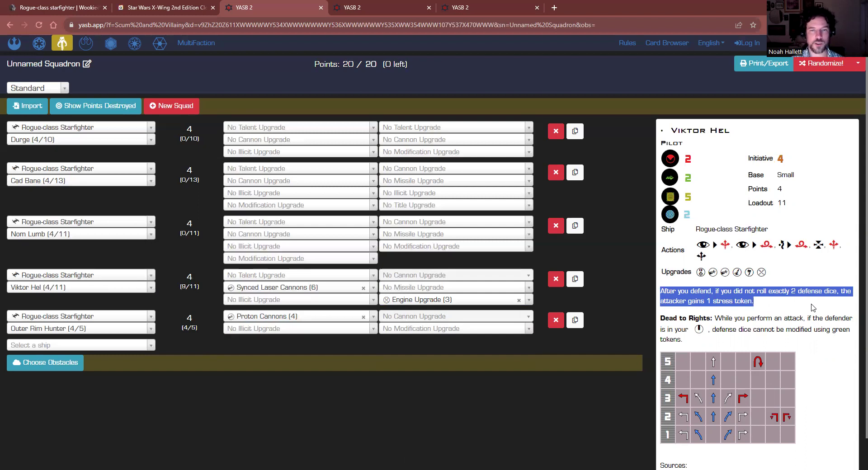
click(518, 300)
click(374, 275)
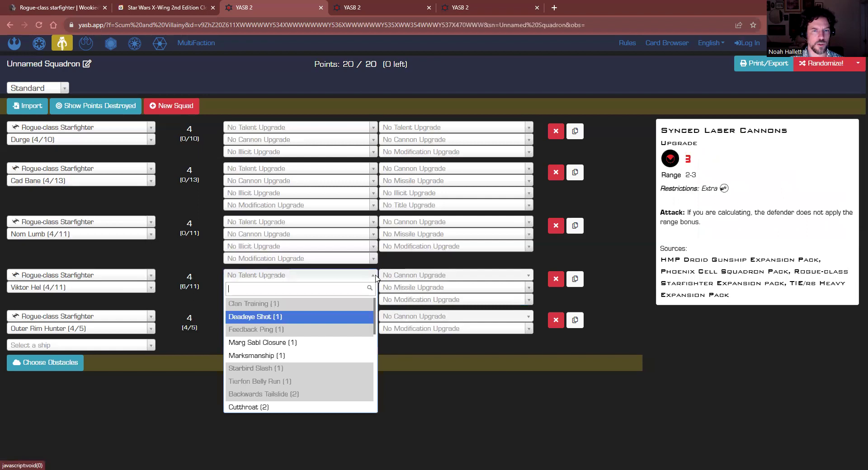
scroll(316, 369, down, 5)
scroll(310, 370, up, 1)
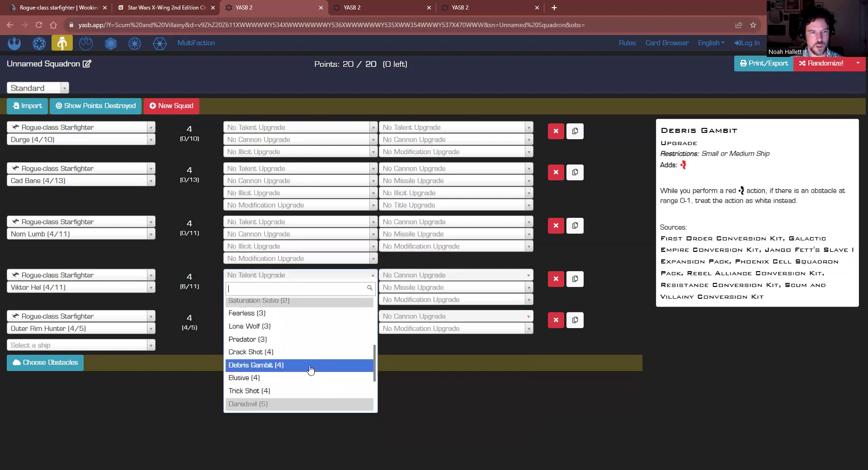
click(275, 391)
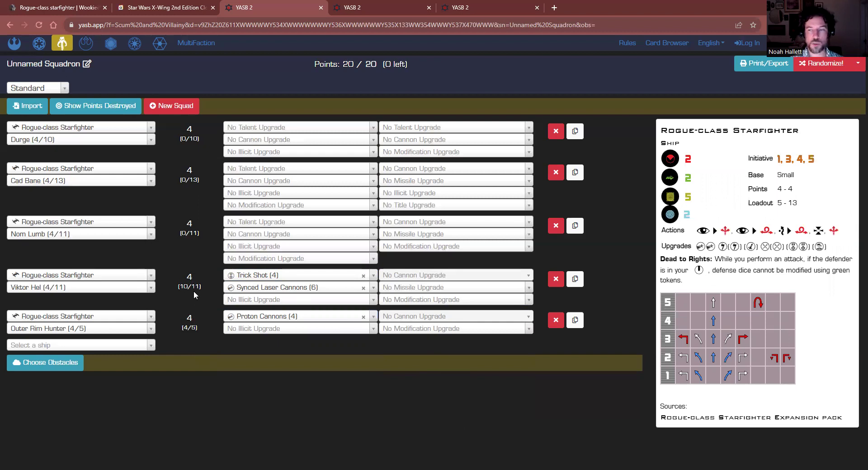
mouse_move(119, 287)
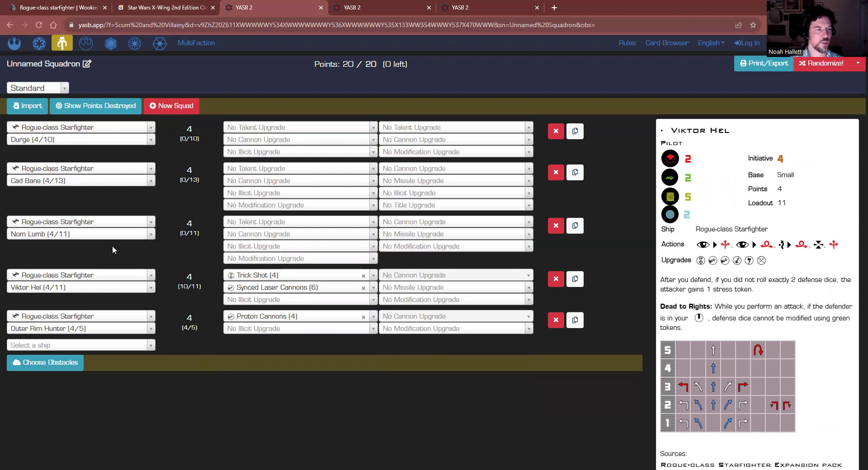
mouse_move(112, 244)
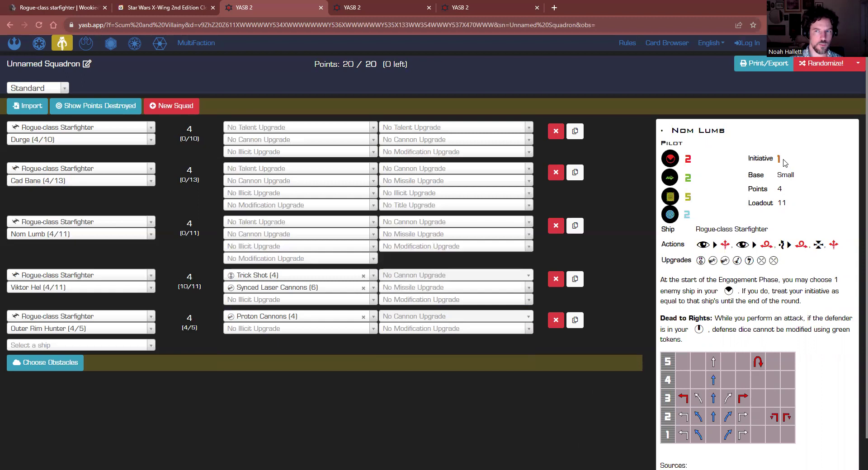
drag(824, 302, 660, 281)
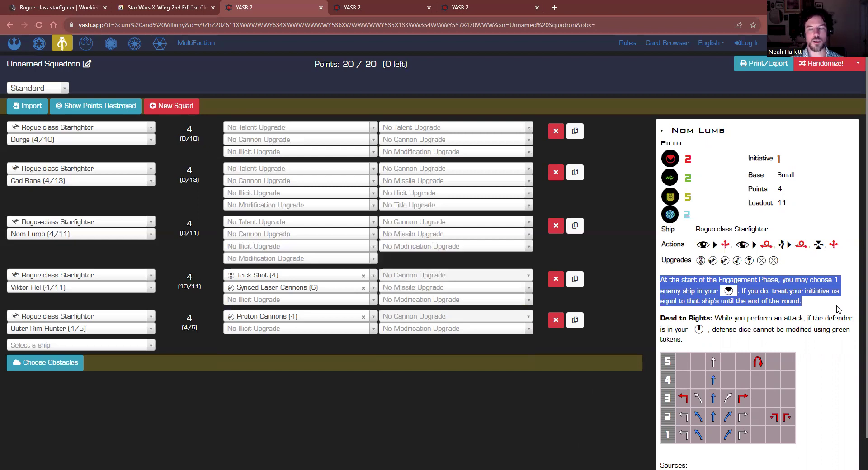
click(822, 316)
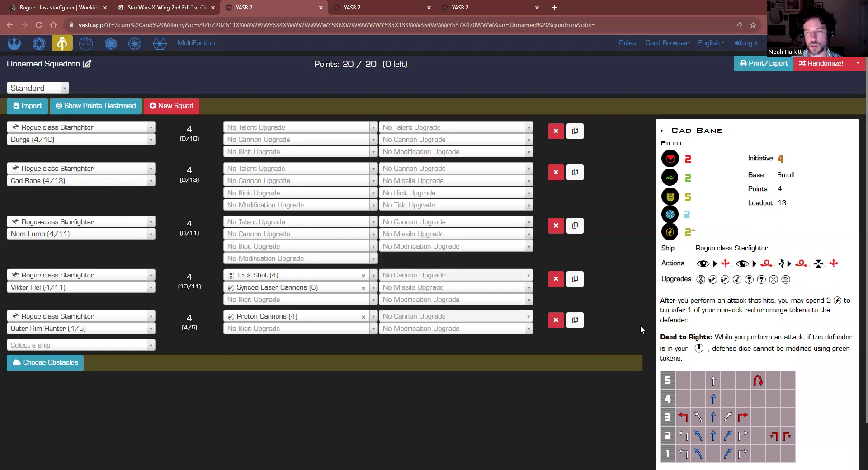
triple_click(658, 308)
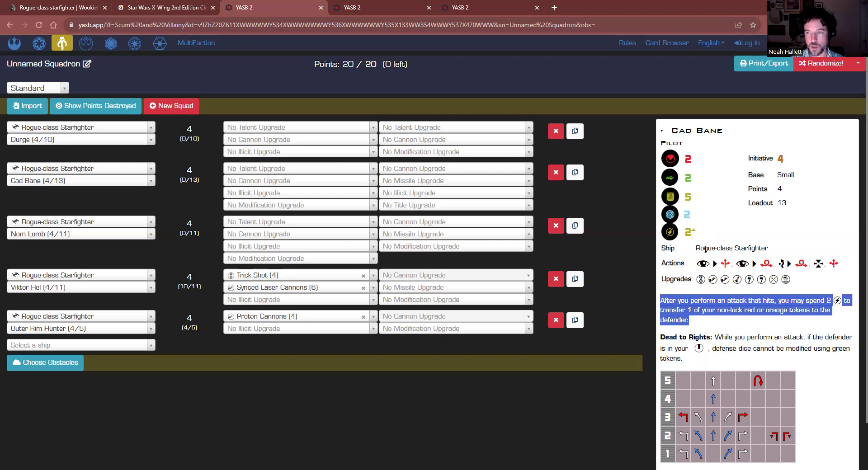
click(772, 330)
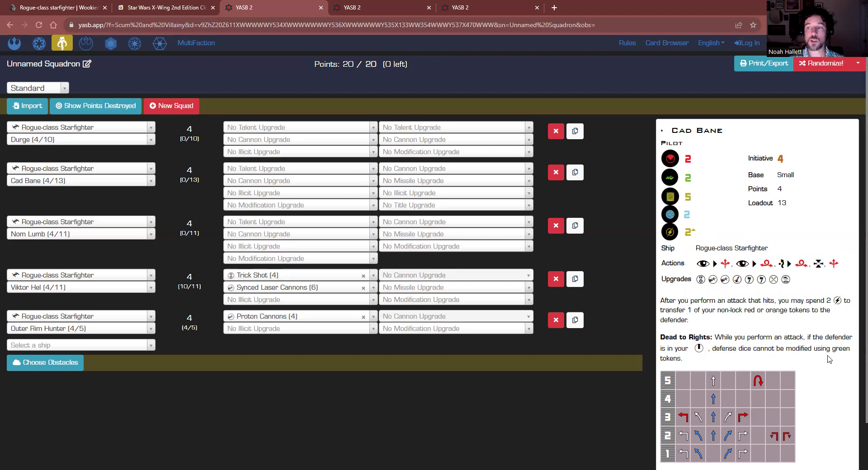
scroll(830, 356, down, 2)
scroll(830, 356, up, 2)
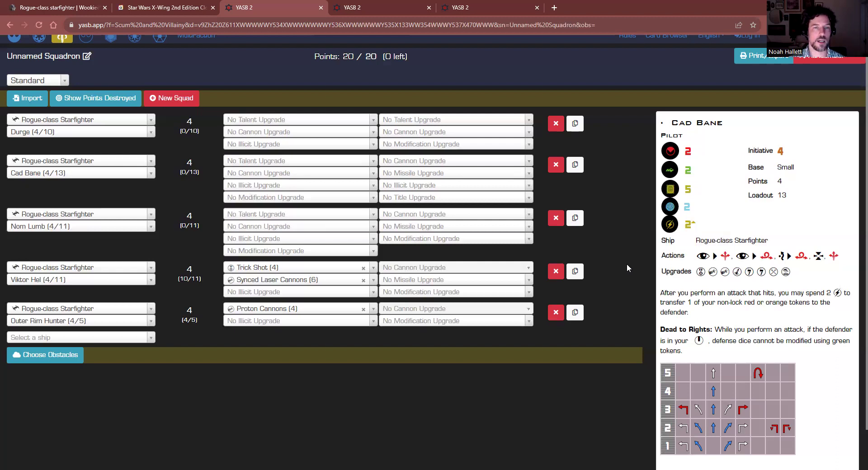
Equip Cad Bane with the Xanadu Blood title and Proton Cannons (4), for a 4/13 loadout
click(528, 199)
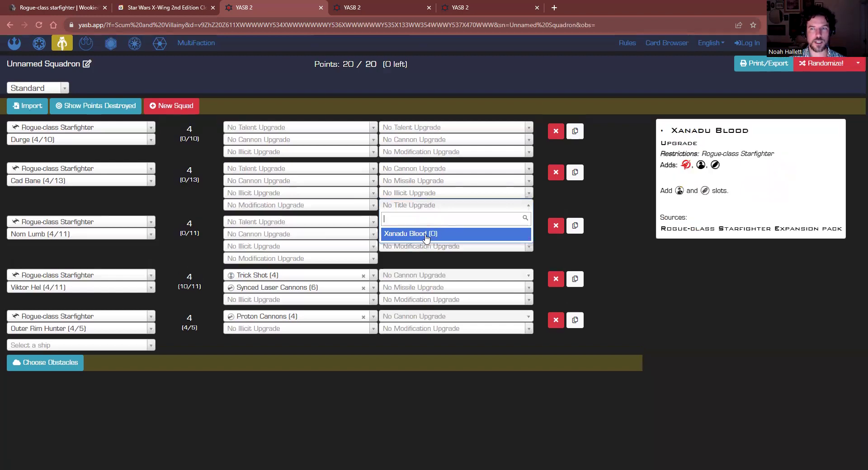
click(423, 234)
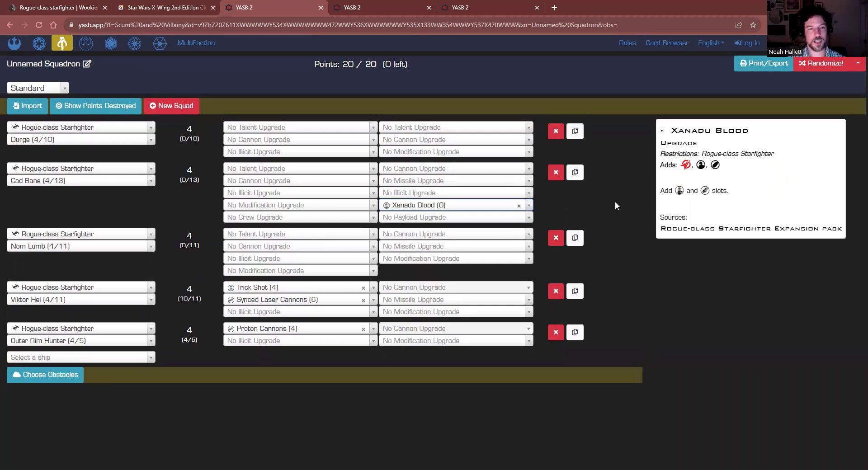
click(373, 180)
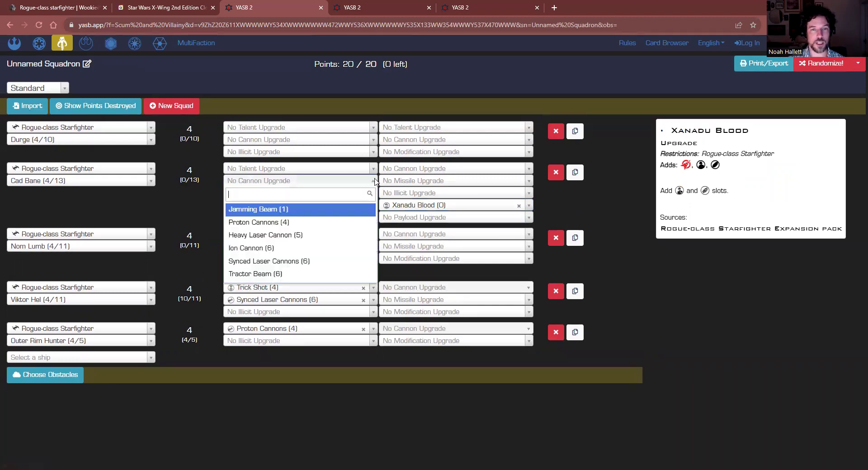
click(255, 222)
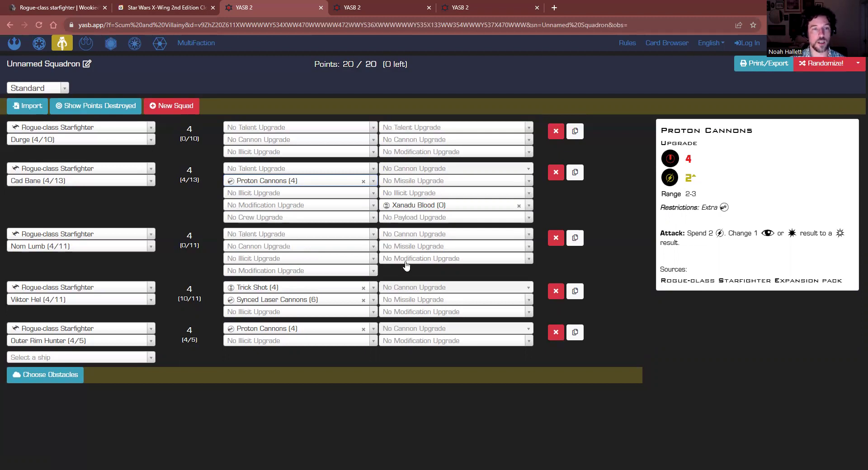
click(365, 218)
Pick Zuckuss as Cad Bane's crew
scroll(339, 293, down, 5)
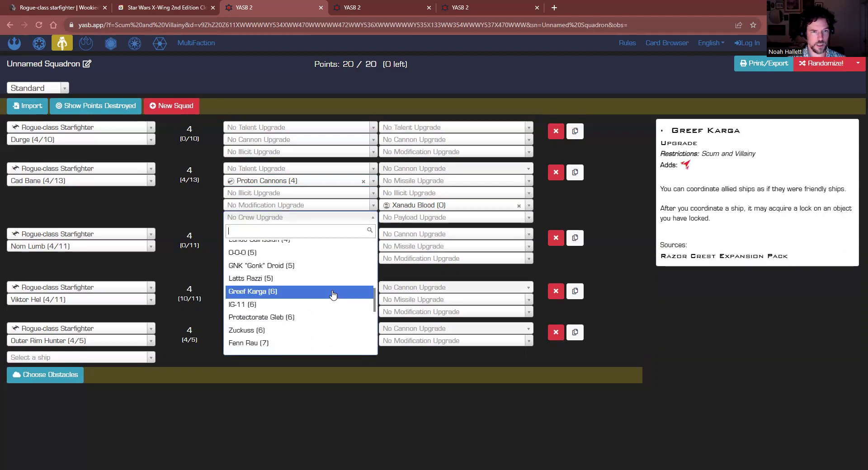
scroll(333, 295, down, 1)
click(333, 285)
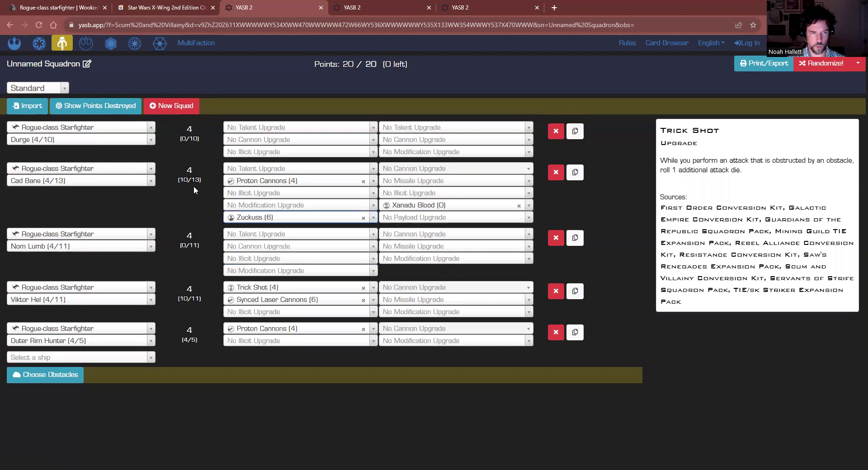
mouse_move(244, 219)
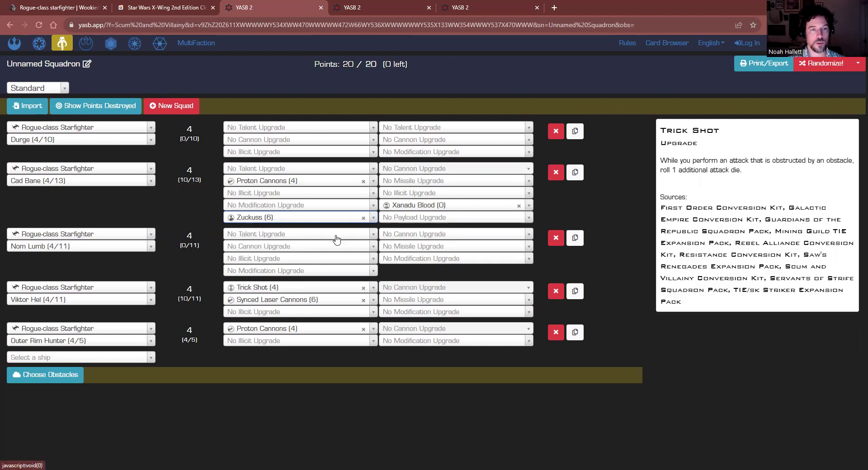
Replace Zuckuss with Rook Kast (8) as Cad Bane's crew, making his loadout 12/13
click(329, 223)
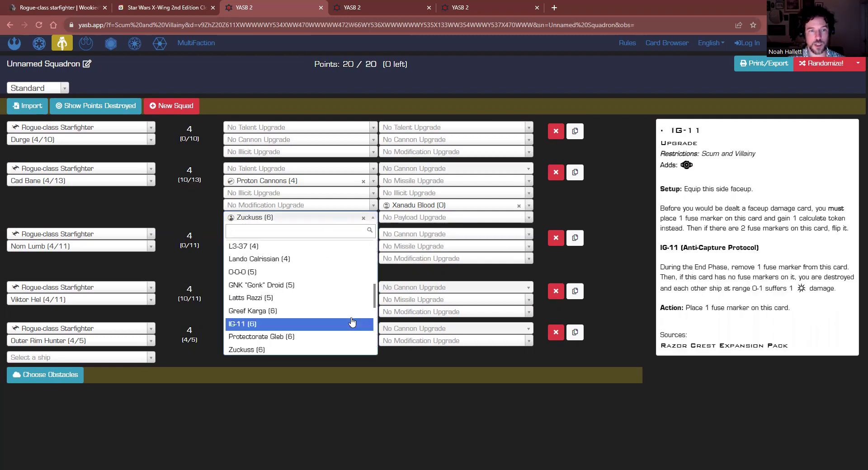
scroll(322, 302, down, 6)
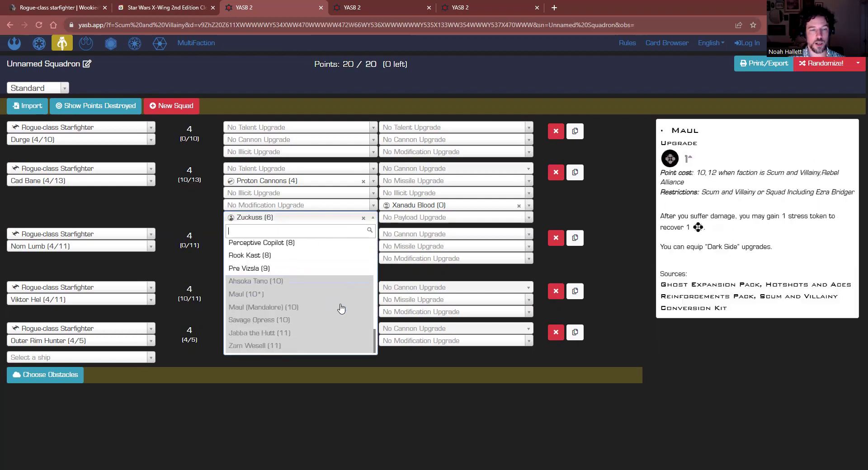
scroll(331, 301, up, 1)
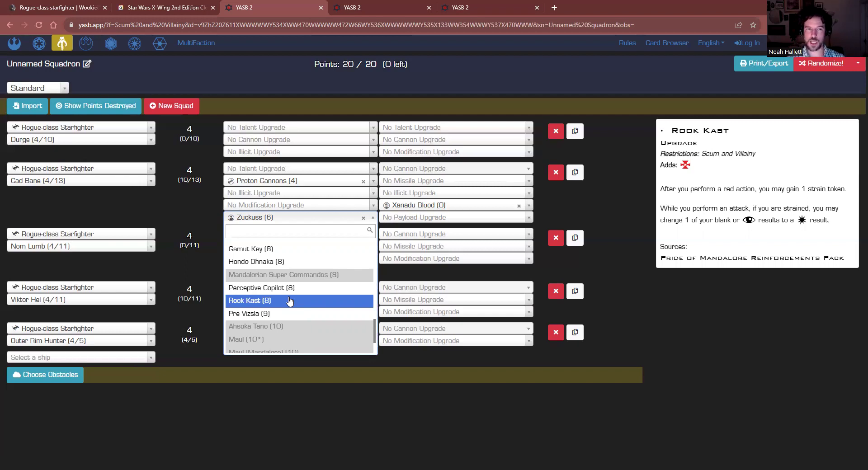
click(289, 300)
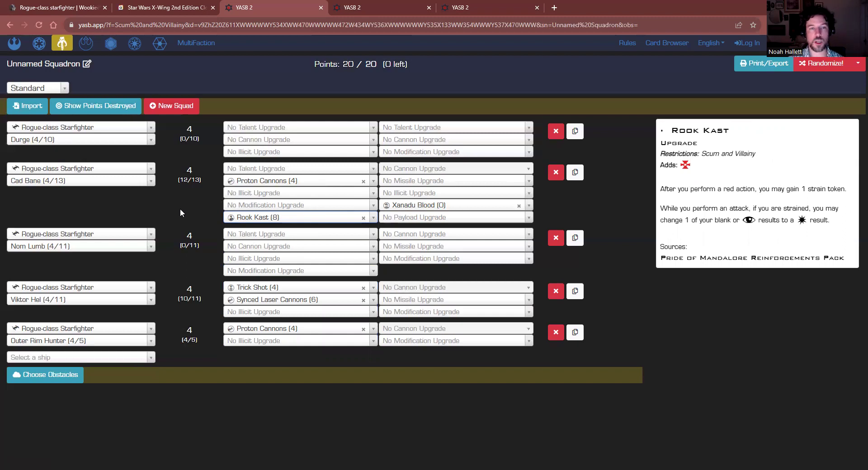
Remove Rook Kast, try Gamut Key, then leave Cad Bane's crew slot empty at 4/13 loadout
click(363, 218)
click(352, 217)
scroll(324, 319, down, 10)
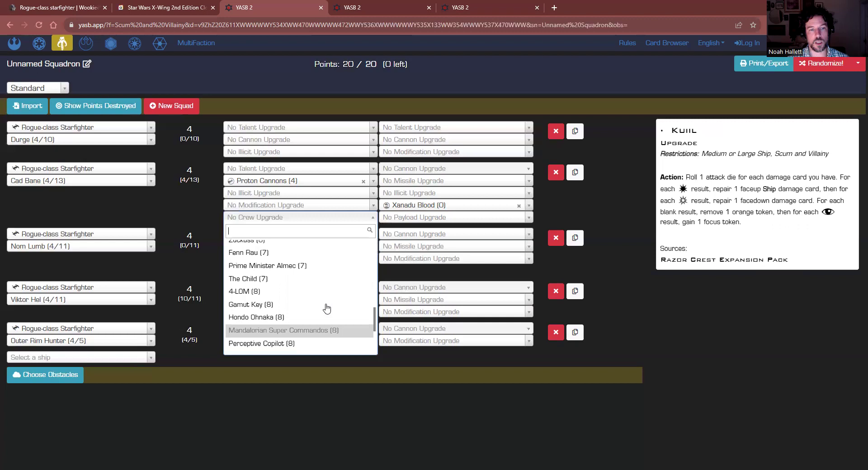
scroll(326, 319, up, 3)
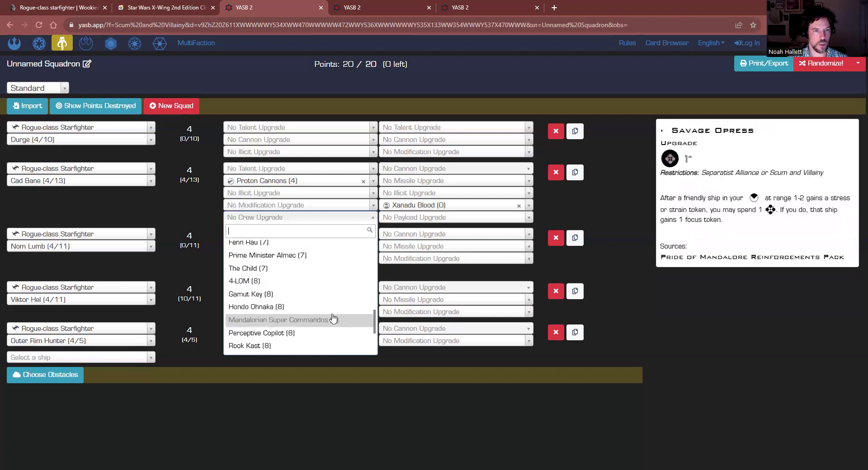
click(276, 296)
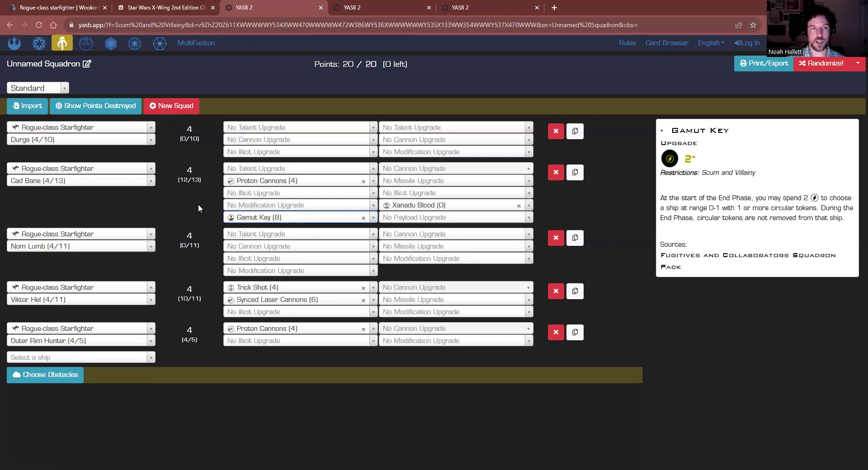
click(362, 218)
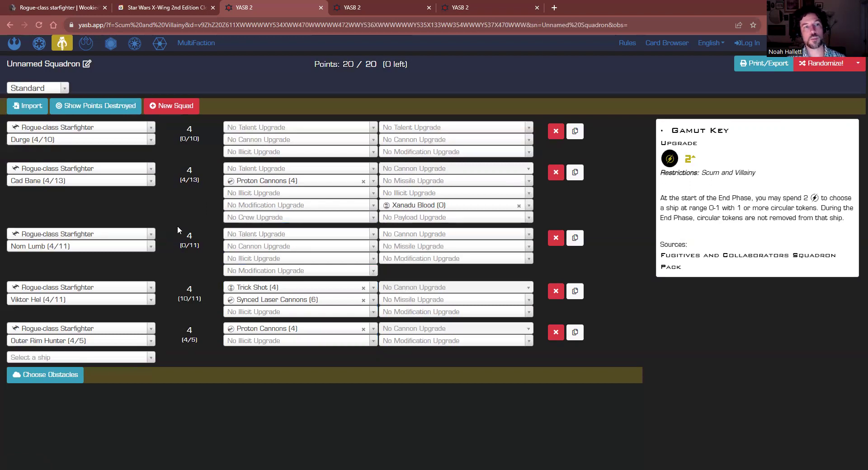
mouse_move(128, 141)
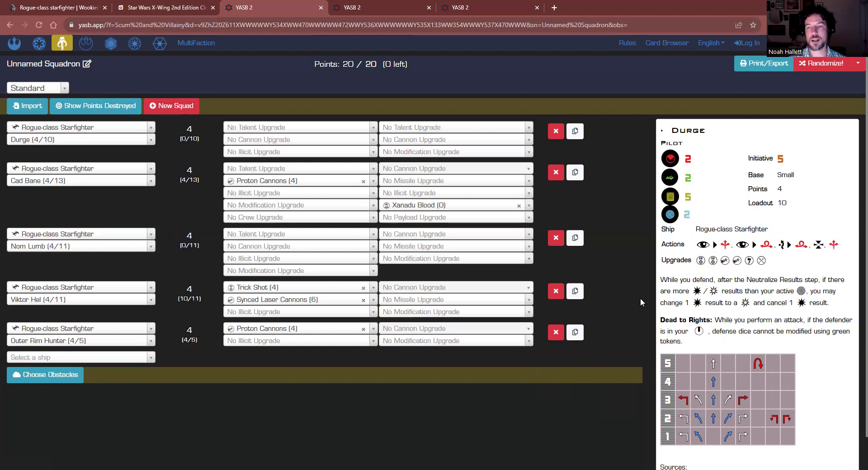
drag(830, 303, 660, 278)
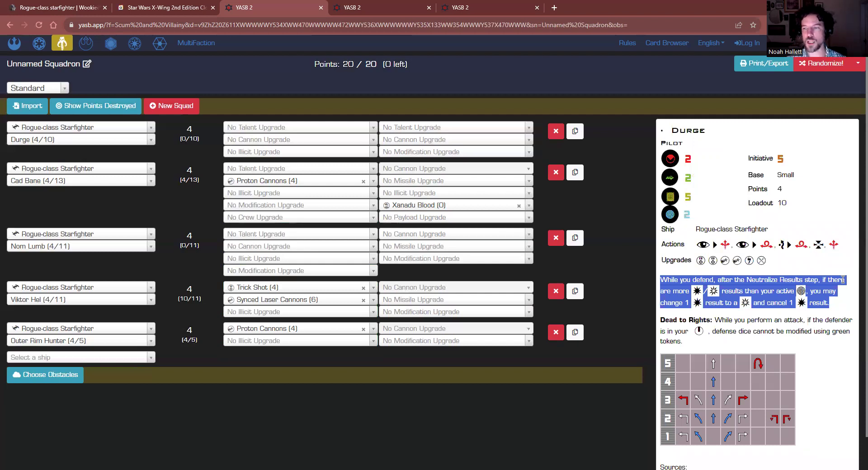
click(838, 310)
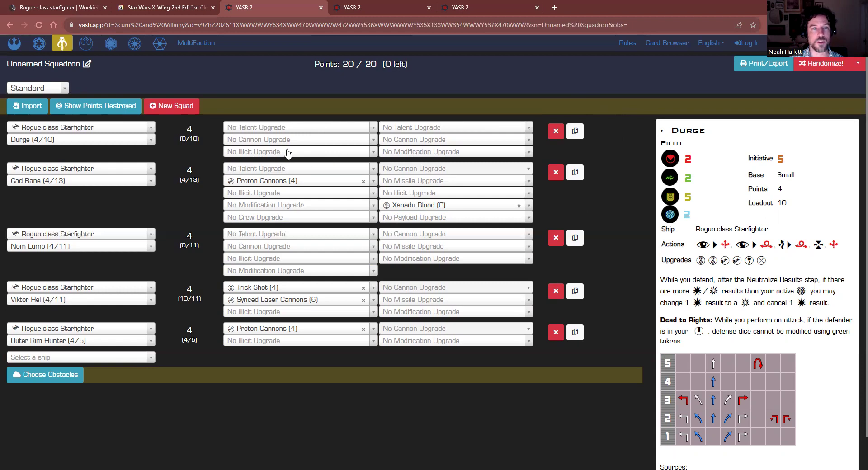
Give Durge False Transponder Codes, Proton Cannons and the Marksmanship talent, filling 10/10 loadout
click(329, 152)
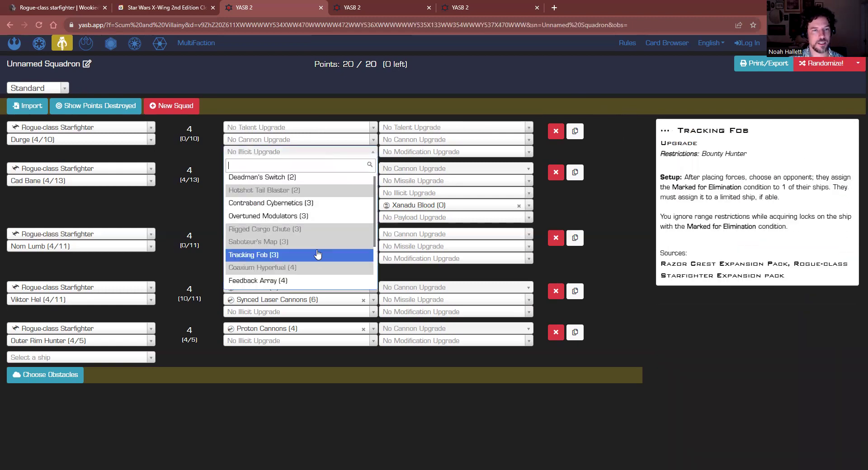
scroll(316, 252, down, 3)
click(307, 241)
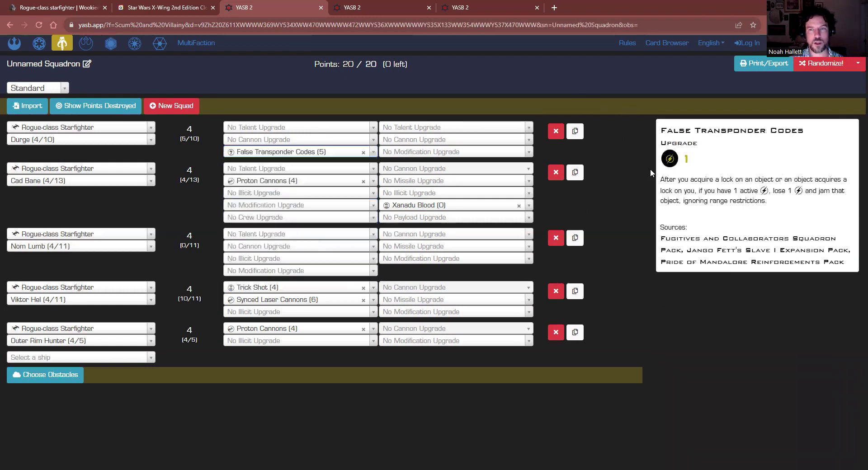
click(369, 141)
click(281, 181)
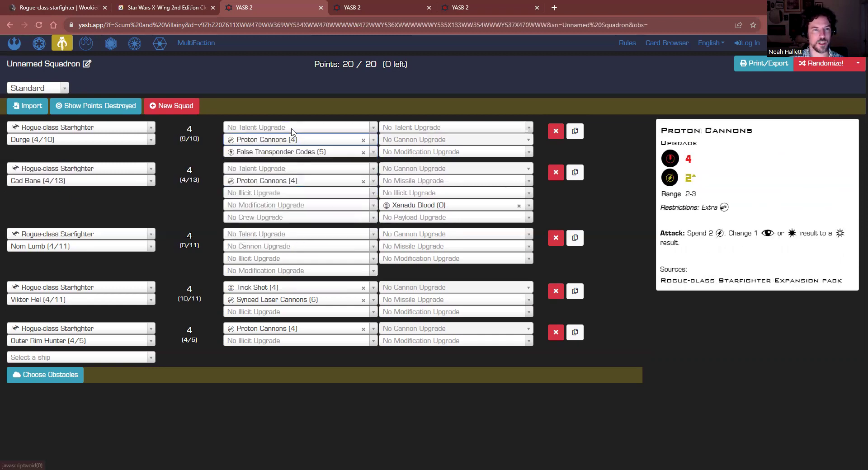
click(294, 128)
click(293, 209)
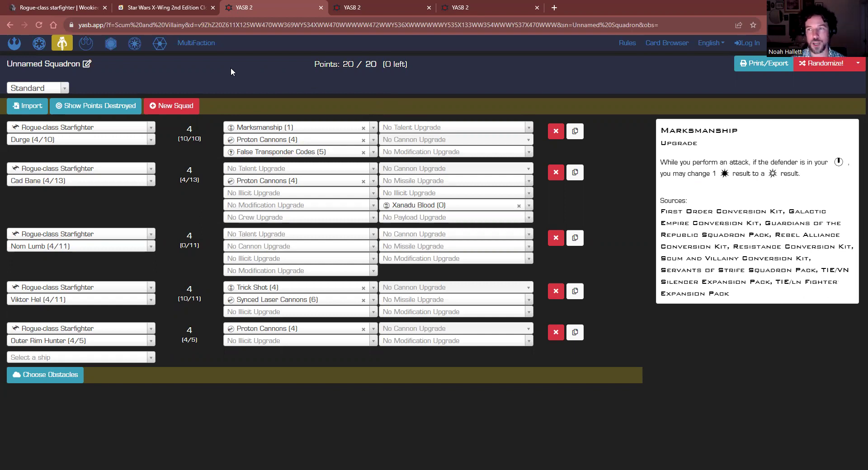
Switch to the 28/20-point Separatist Alliance squad draft and read Durge's pilot ability
click(335, 14)
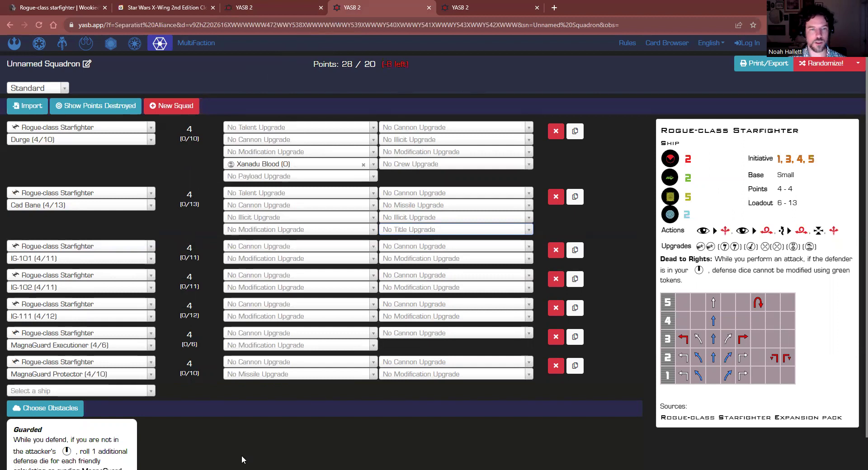
mouse_move(84, 209)
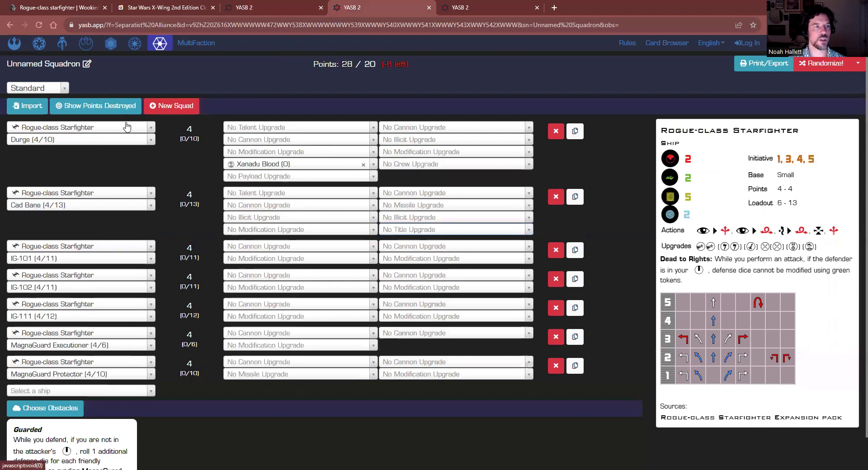
mouse_move(107, 140)
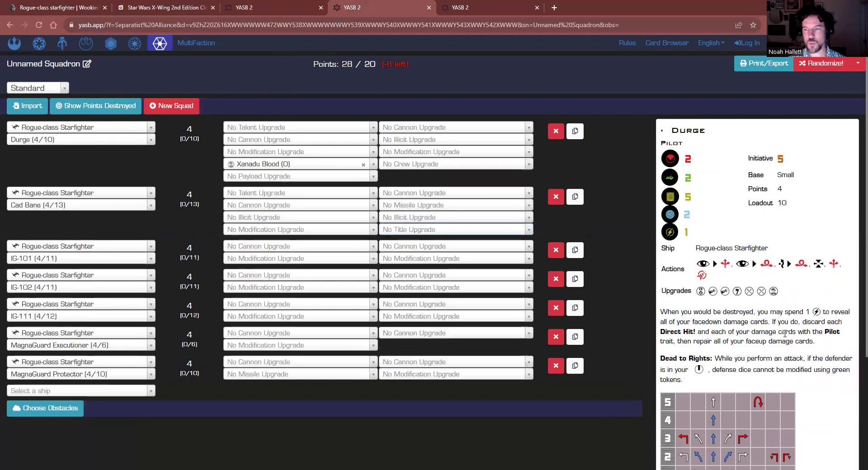
drag(661, 312, 831, 352)
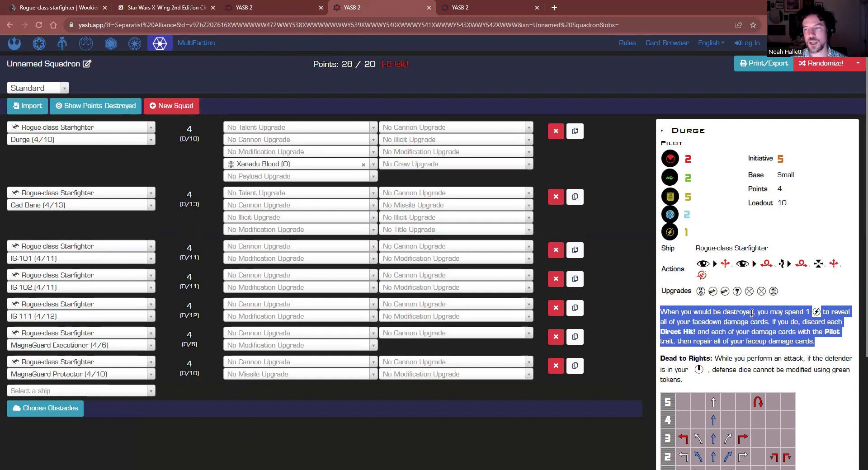
click(852, 335)
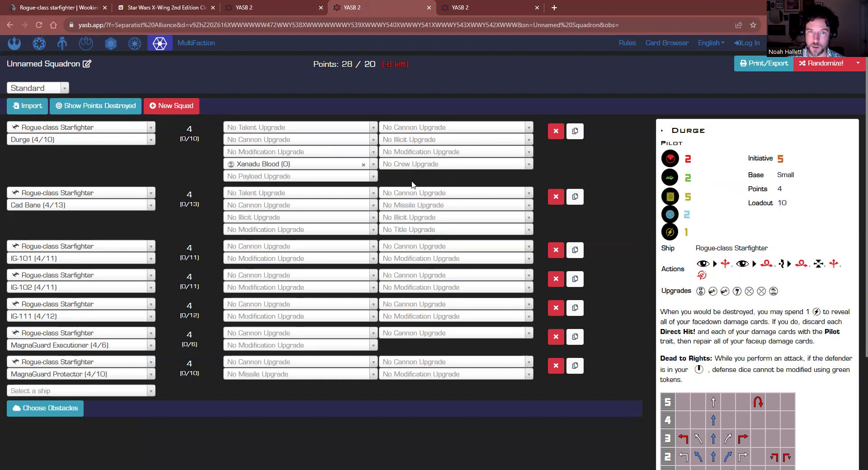
Browse Durge's crew options without choosing, then equip the Treacherous (3) talent for 3/10 loadout
click(442, 167)
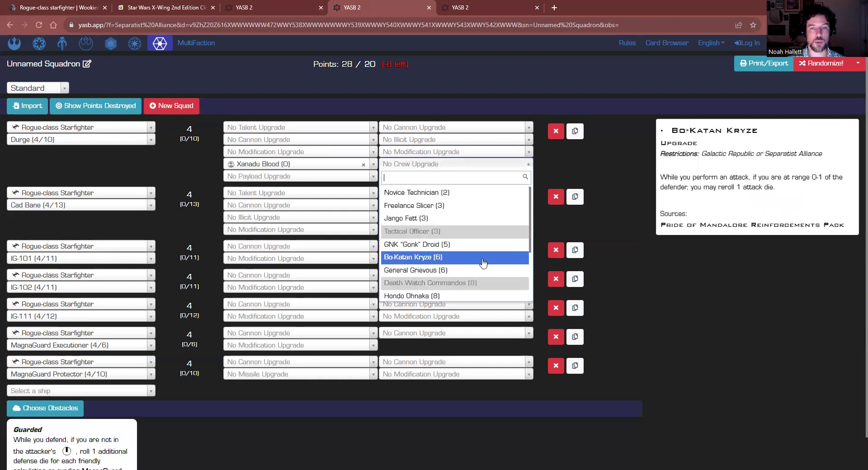
scroll(483, 262, down, 3)
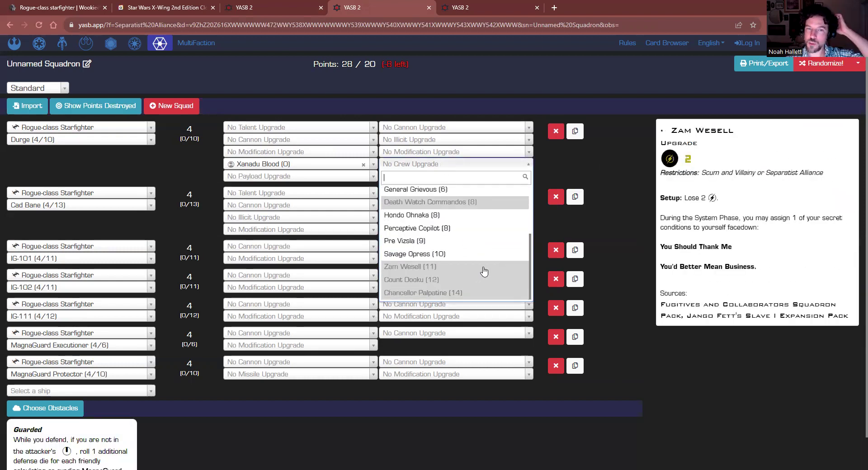
scroll(483, 271, up, 2)
click(574, 148)
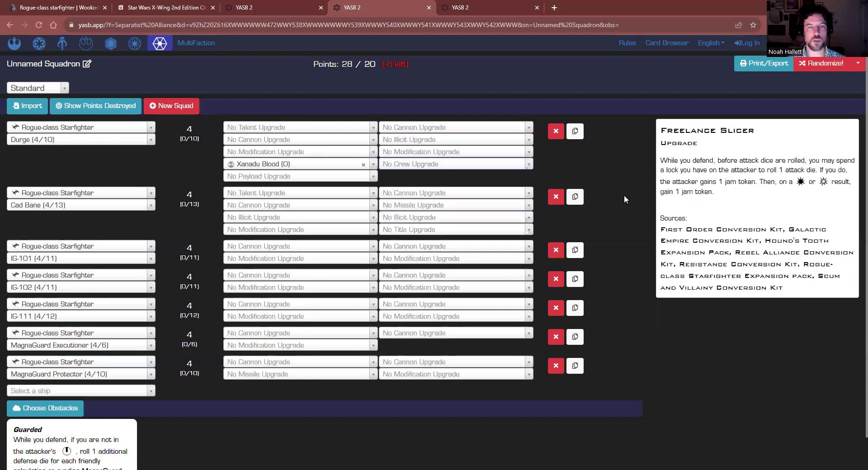
click(373, 127)
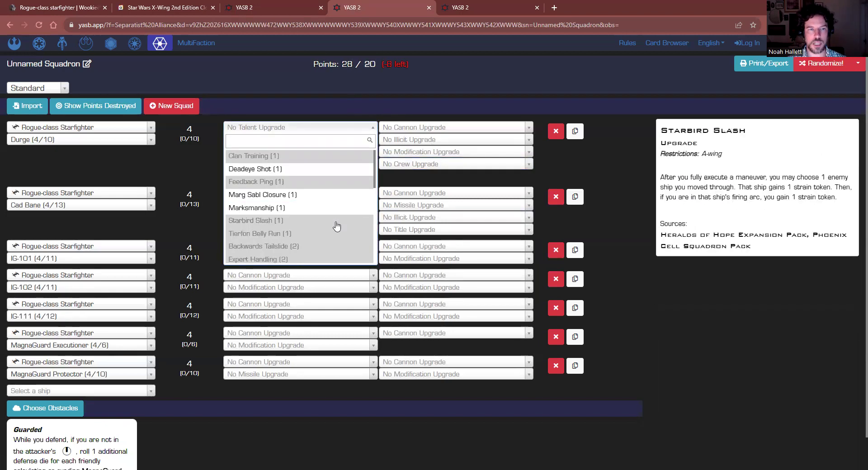
scroll(336, 226, down, 8)
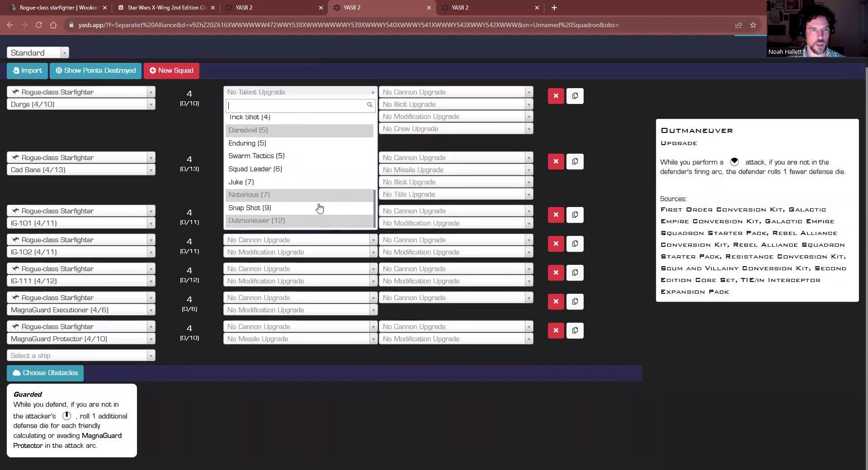
scroll(319, 208, up, 5)
click(312, 201)
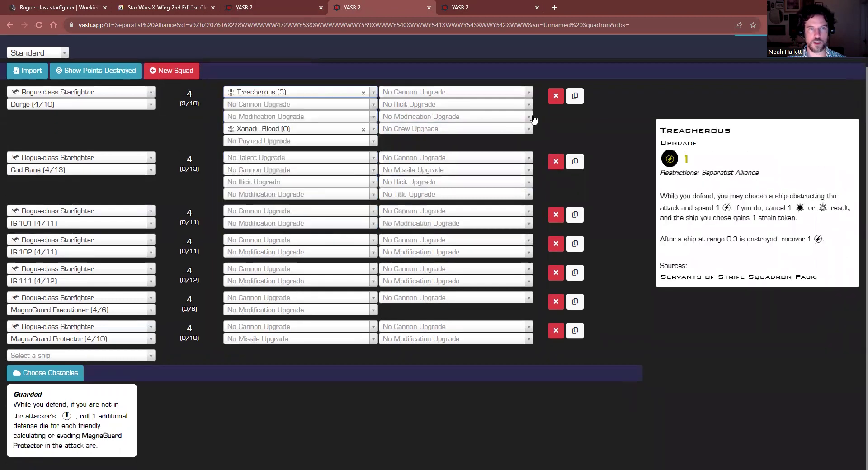
scroll(612, 110, up, 2)
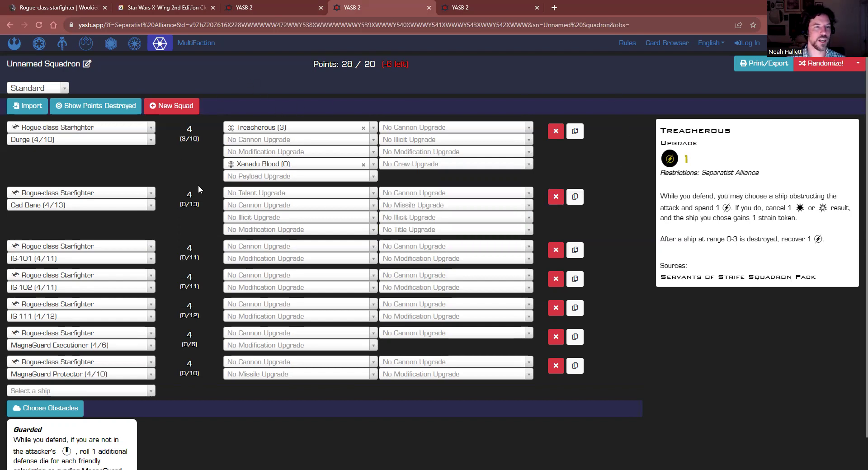
mouse_move(197, 221)
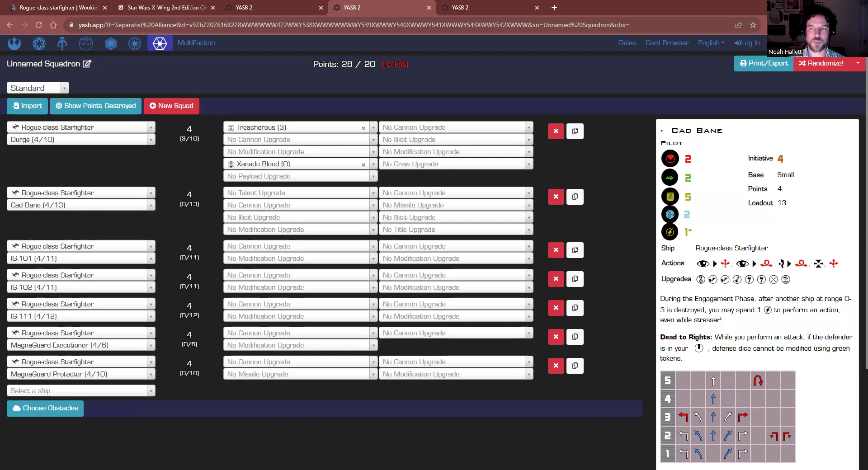
drag(729, 324, 660, 299)
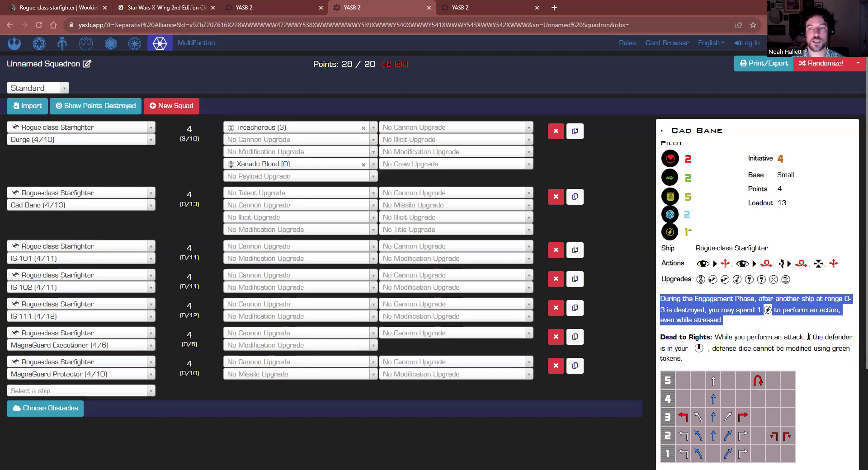
click(759, 328)
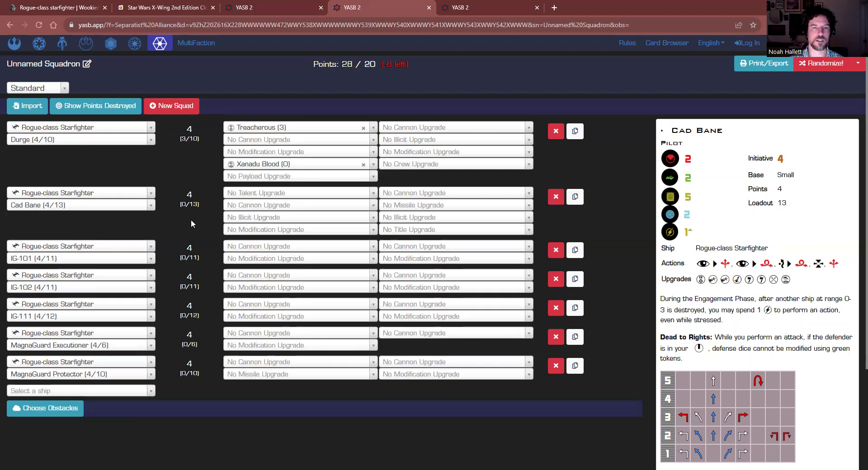
Leave Cad Bane's title empty and review IG-101's card and Networked Calculations ability
click(453, 231)
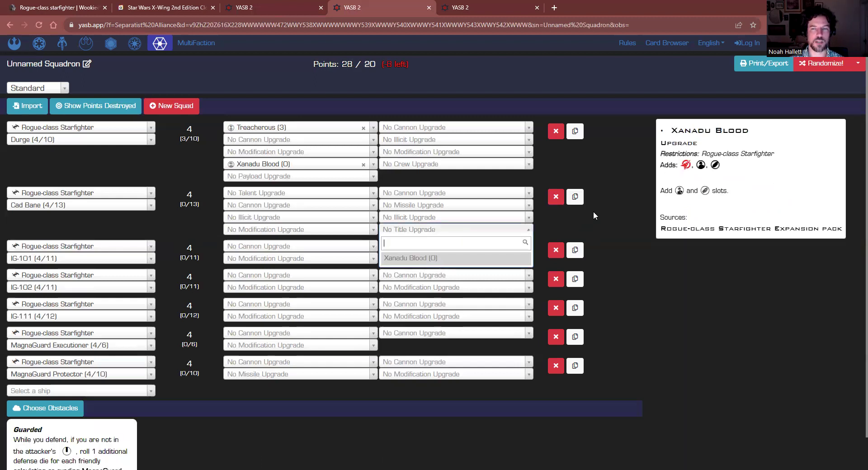
click(594, 212)
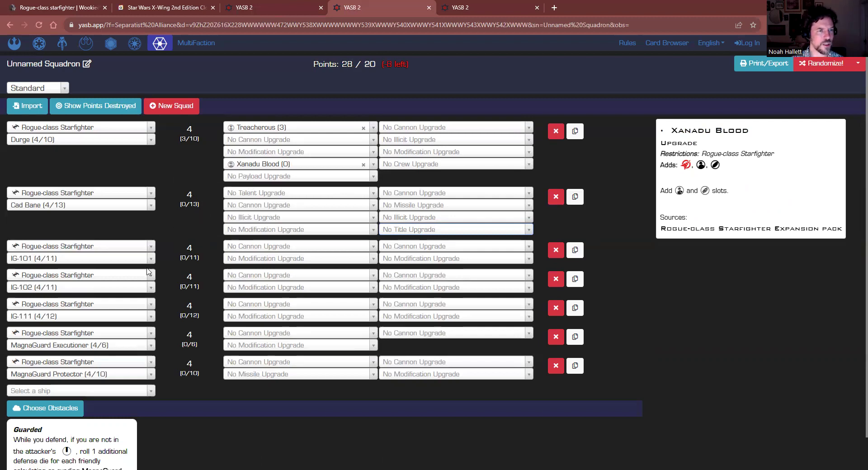
mouse_move(184, 262)
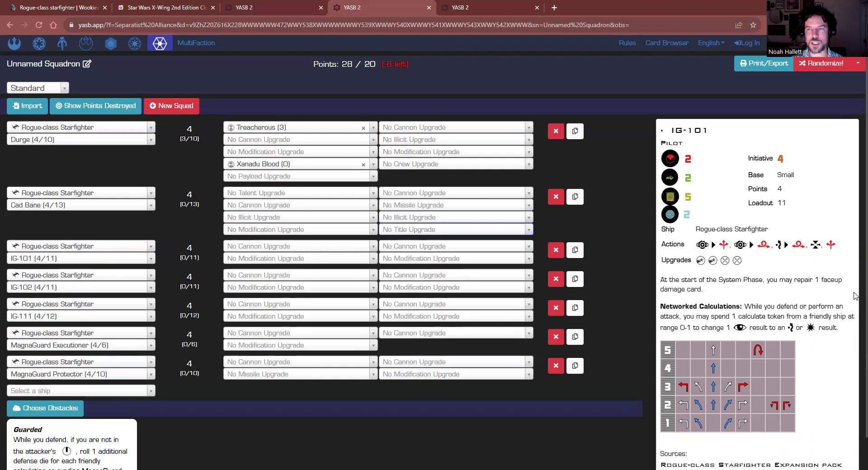
drag(843, 336, 660, 306)
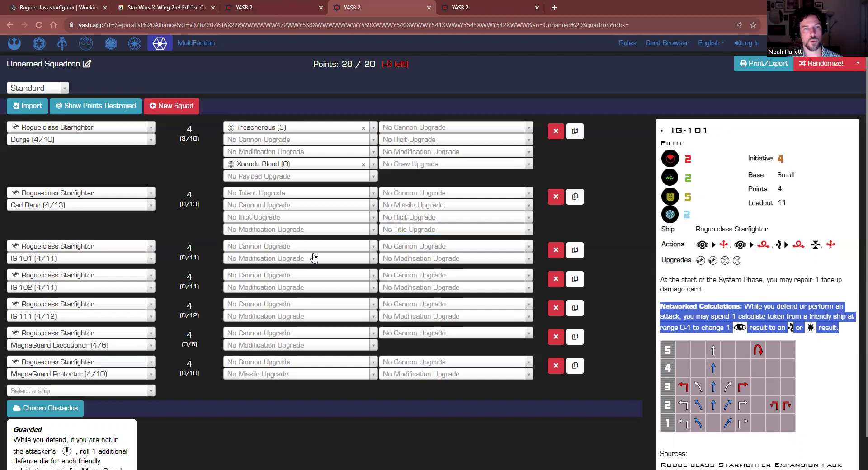
Equip IG-101 with Synced Laser Cannons and Independent Calculations
click(372, 248)
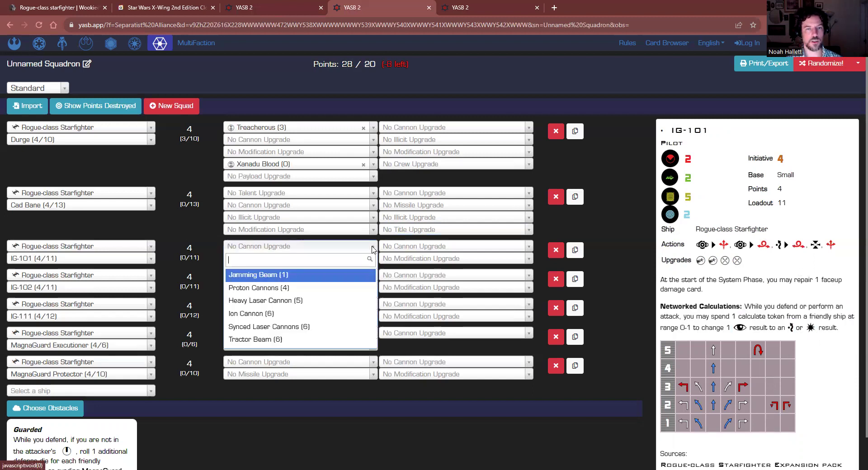
click(289, 326)
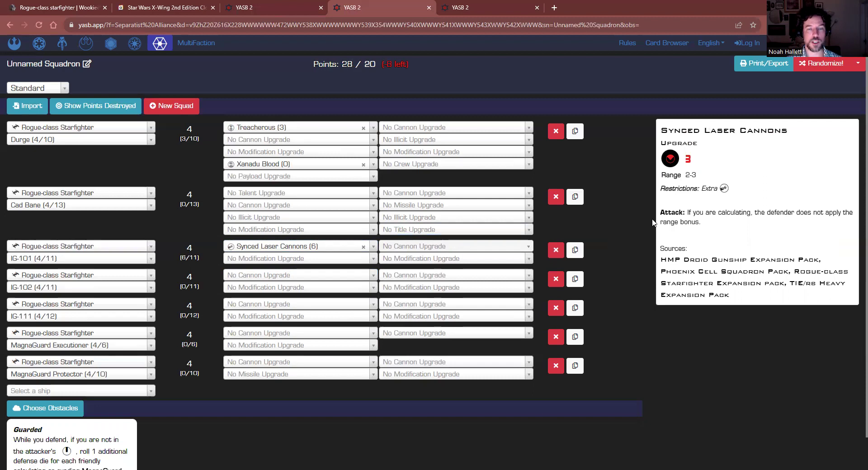
click(526, 259)
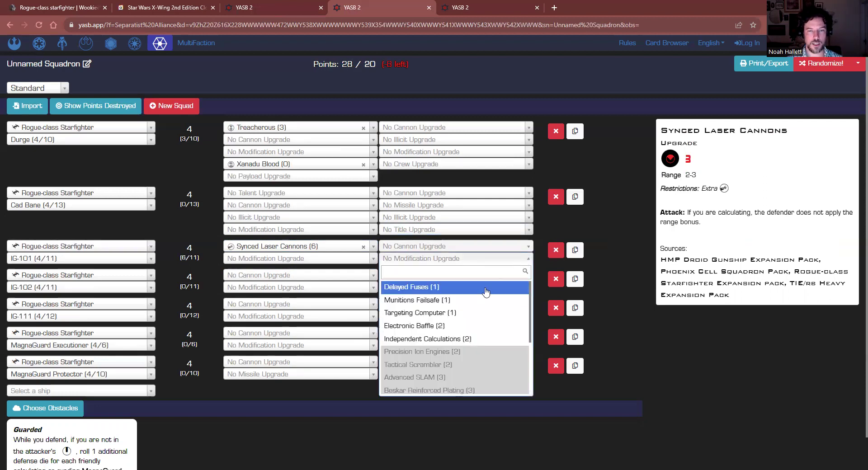
click(468, 338)
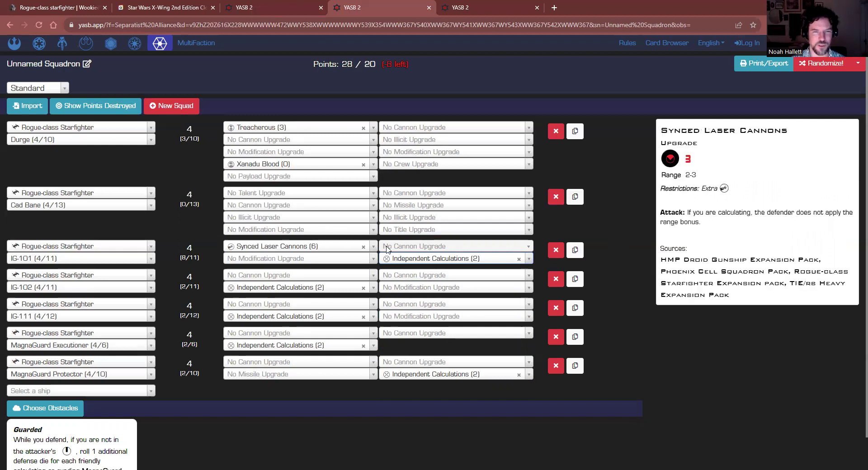
Re-equip Synced Laser Cannons on IG-101 and remove Independent Calculations from every droid
click(362, 247)
mouse_move(128, 247)
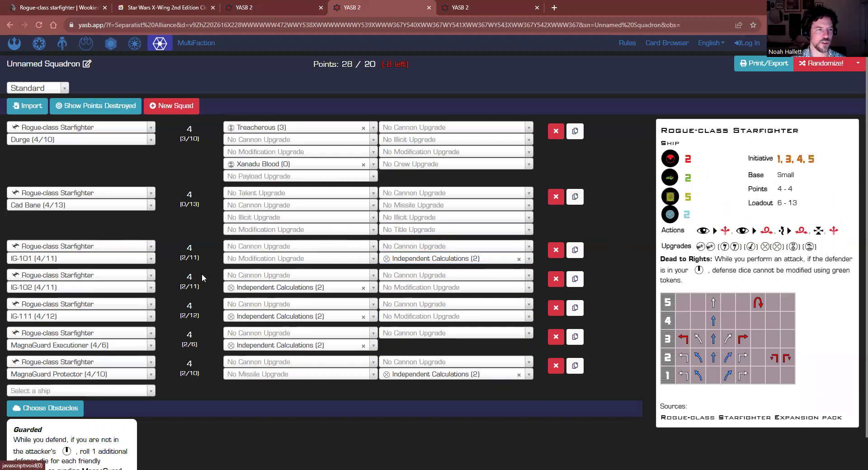
click(373, 246)
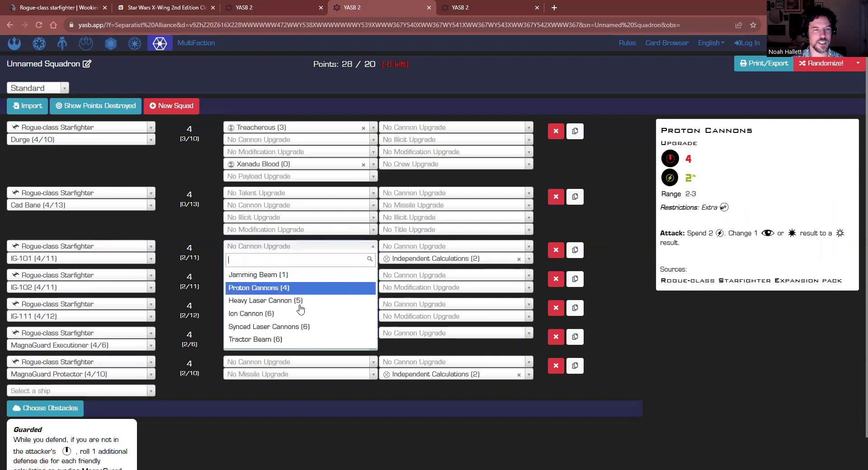
click(277, 326)
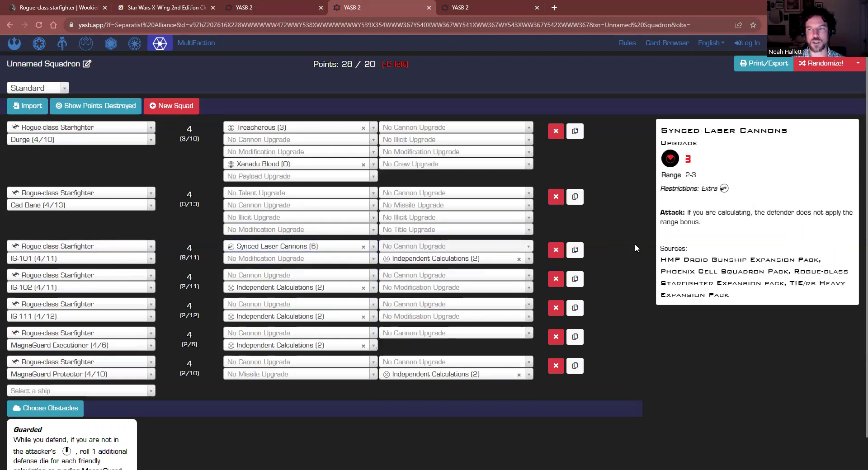
drag(757, 230, 683, 212)
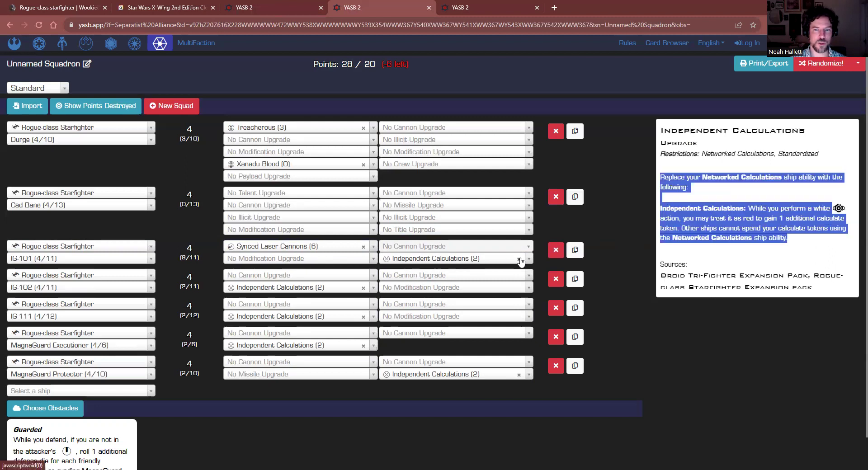
click(519, 259)
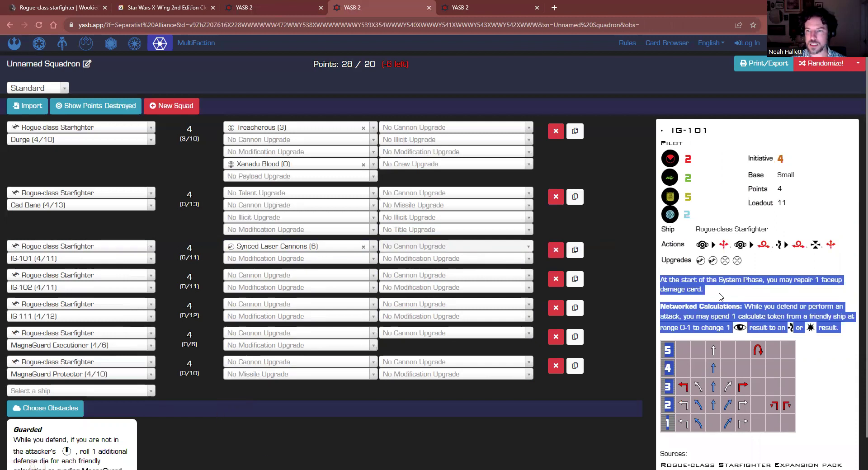
click(780, 272)
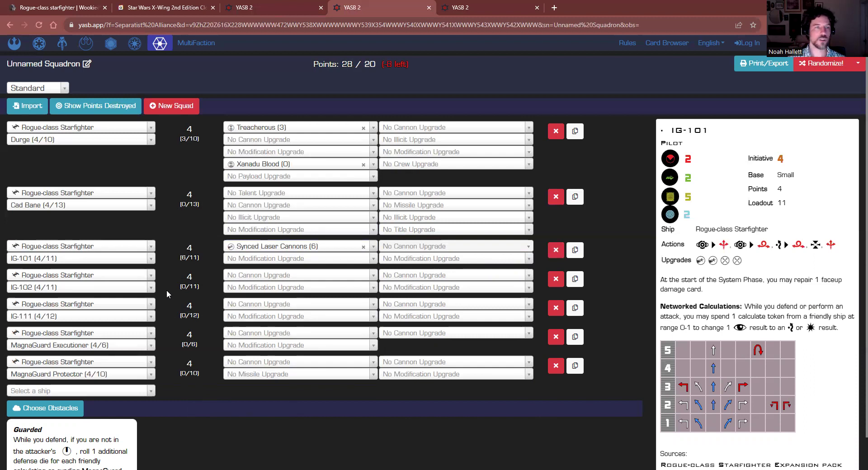
mouse_move(125, 292)
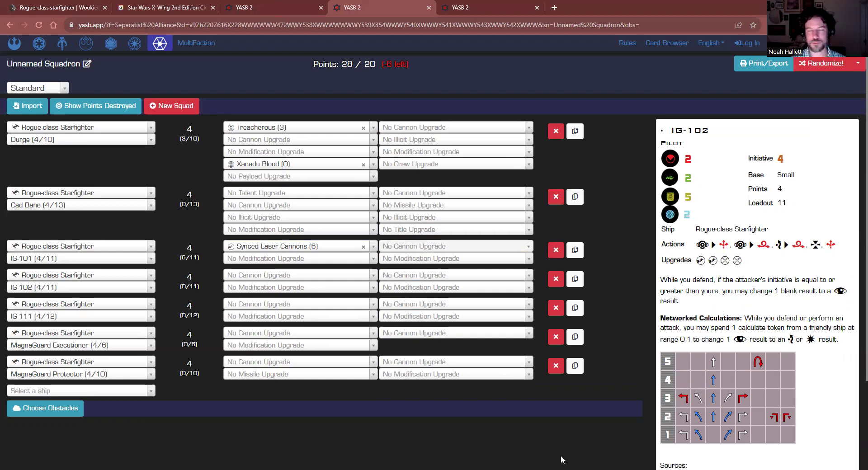
mouse_move(98, 265)
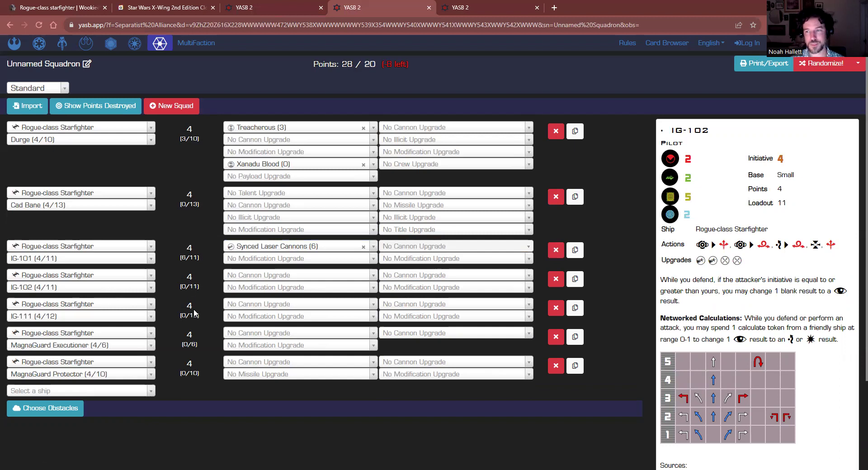
mouse_move(116, 322)
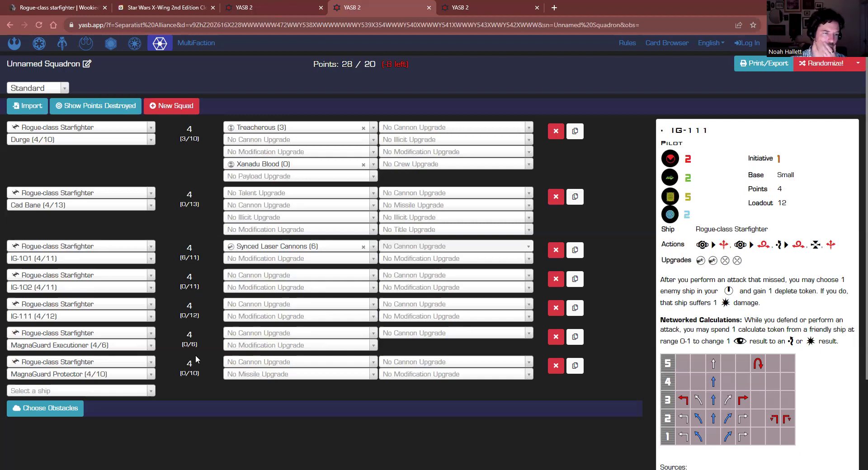
mouse_move(108, 351)
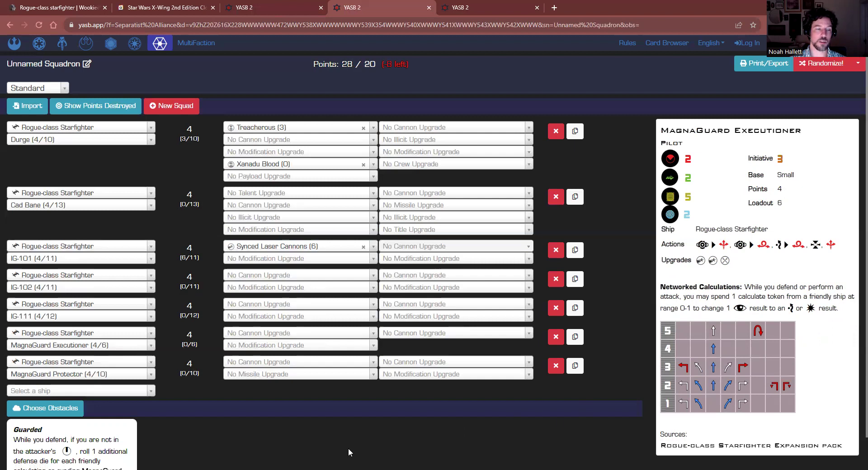
mouse_move(152, 379)
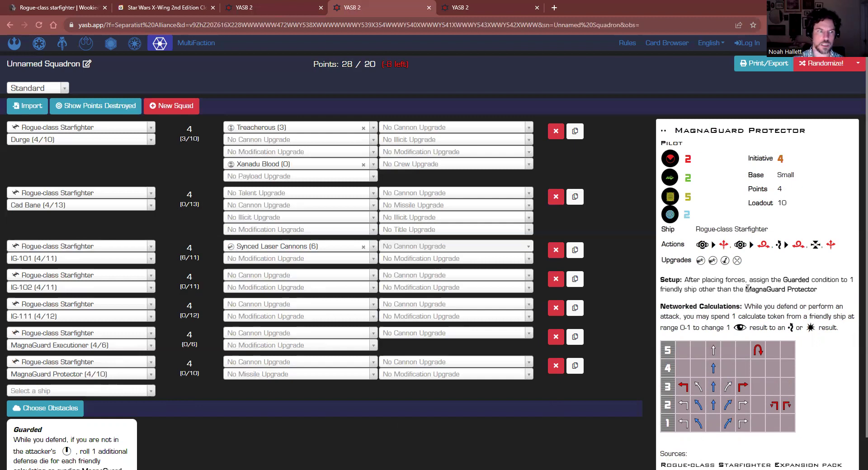
scroll(230, 410, down, 1)
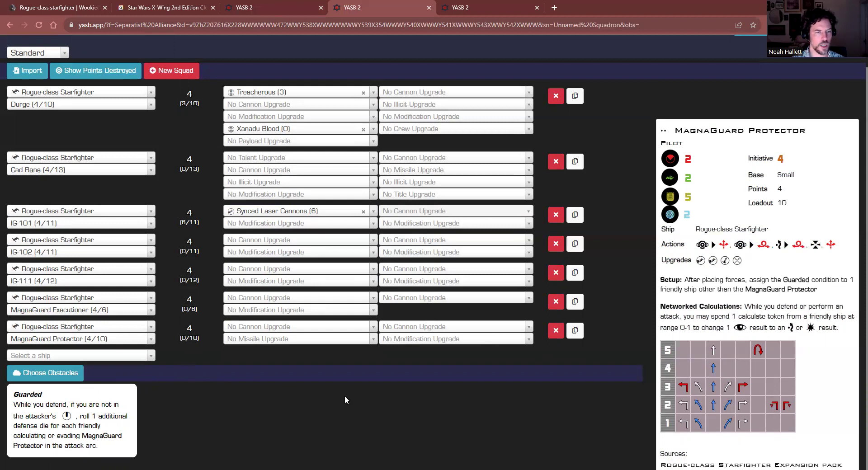
Give the MagnaGuard Protector Independent Calculations (2) and Synced Laser Cannons (6), reaching 8/10
click(455, 339)
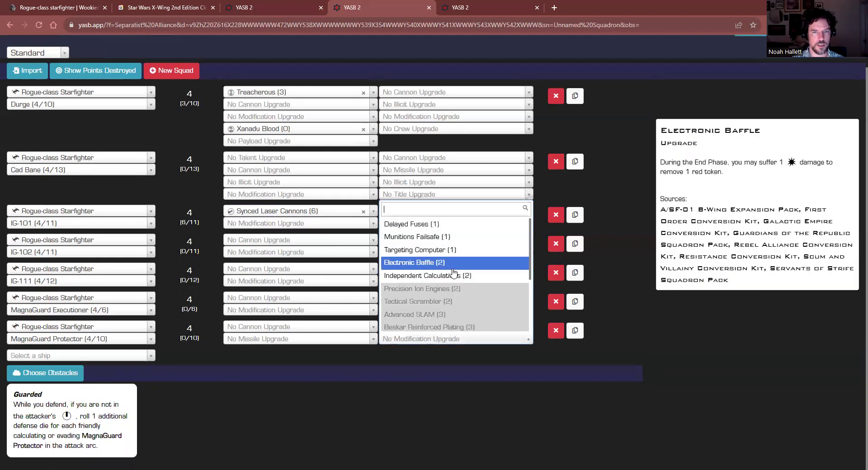
click(453, 274)
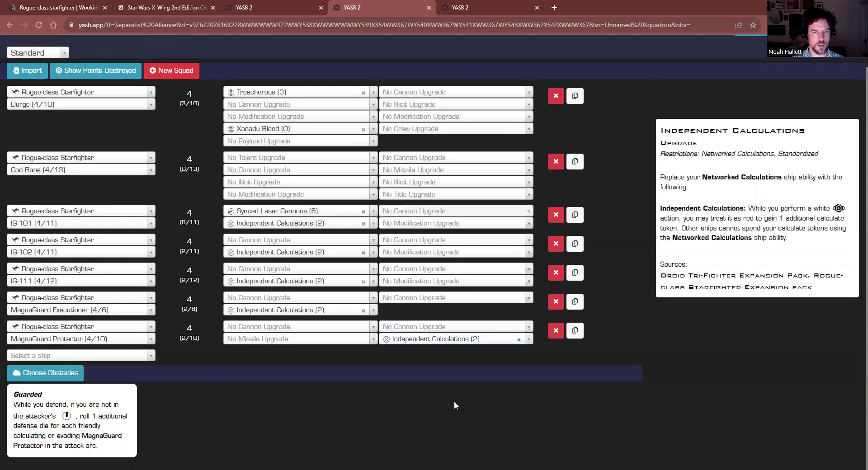
click(371, 326)
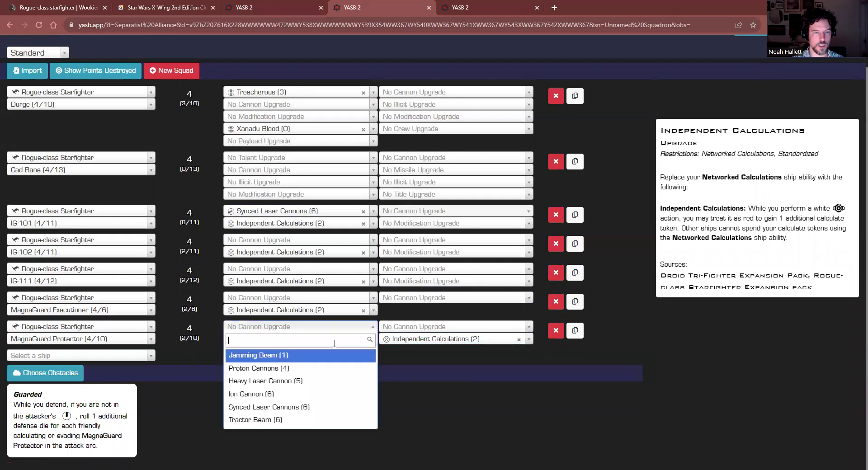
click(280, 369)
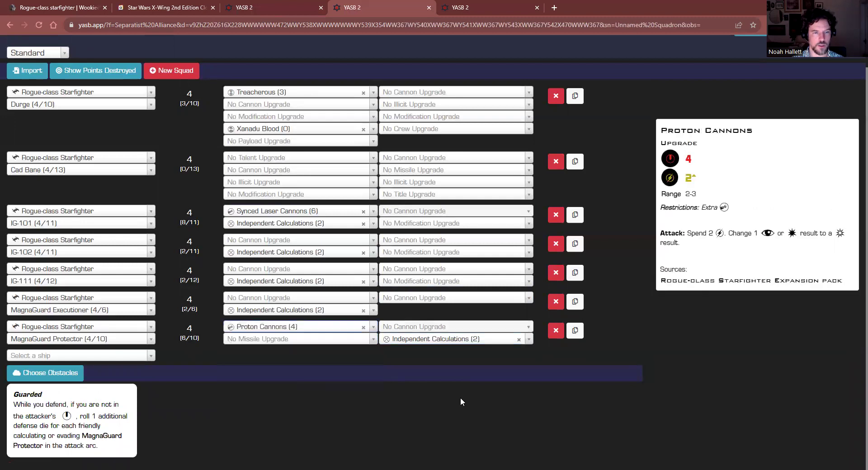
click(363, 327)
click(372, 329)
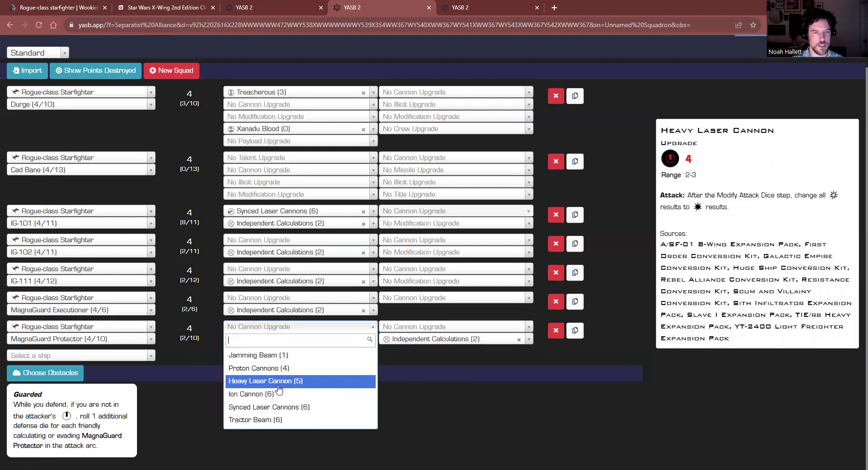
click(268, 407)
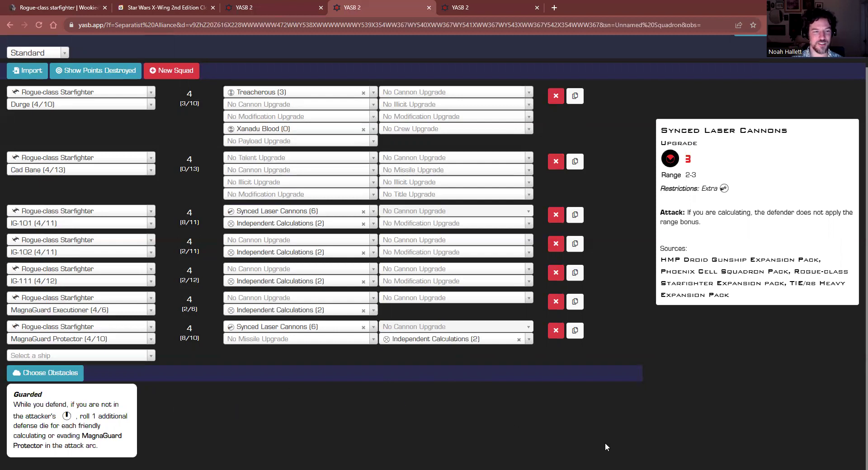
Remove Independent Calculations from all droids and clear the Protector's Synced Laser Cannons
click(518, 340)
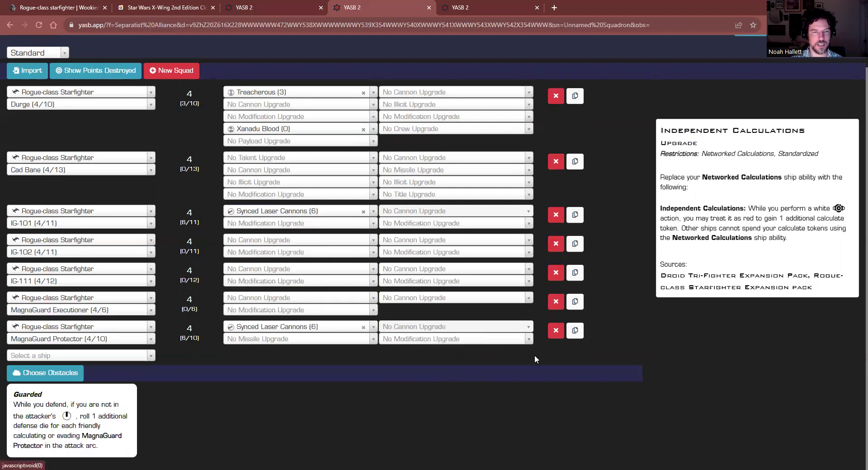
click(515, 339)
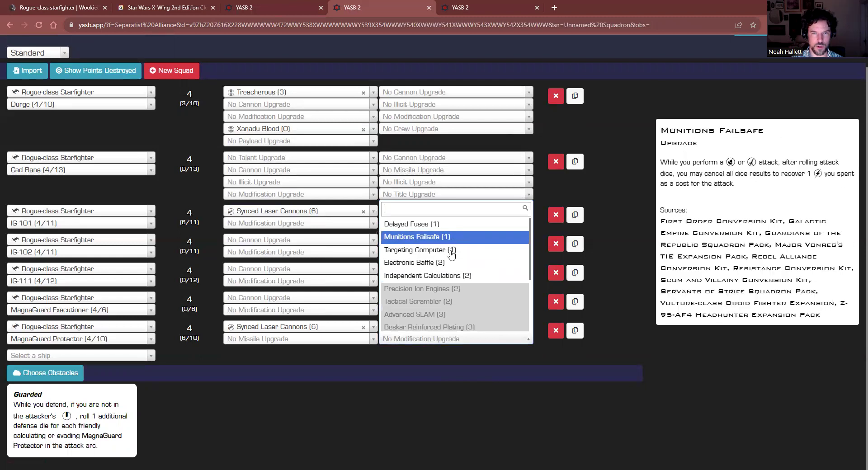
scroll(457, 276, down, 3)
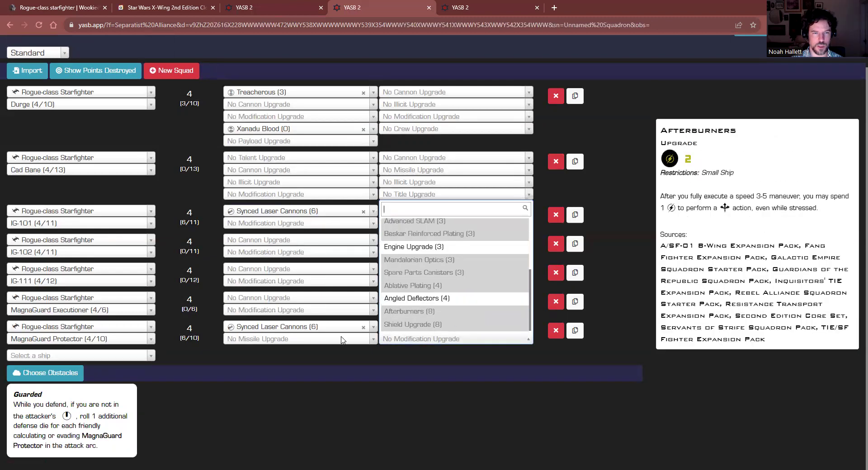
click(363, 326)
Add Afterburners to the MagnaGuard Protector's Modification slot, then remove it, leaving 0/10
click(363, 327)
click(454, 339)
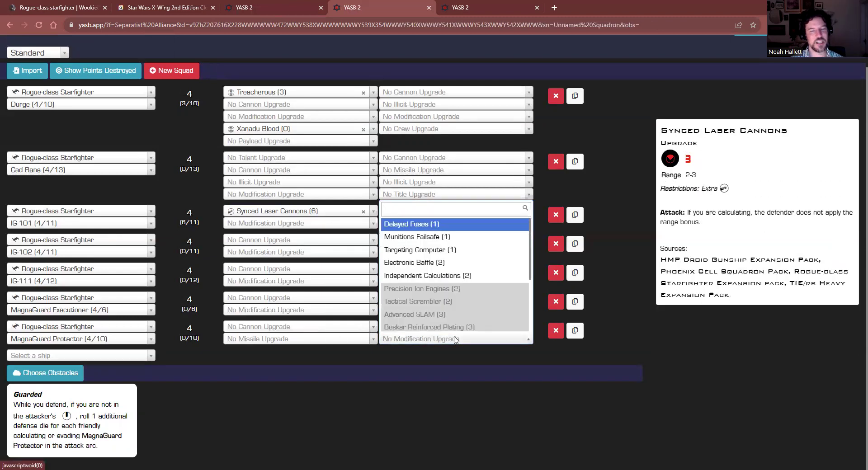
scroll(463, 289, down, 3)
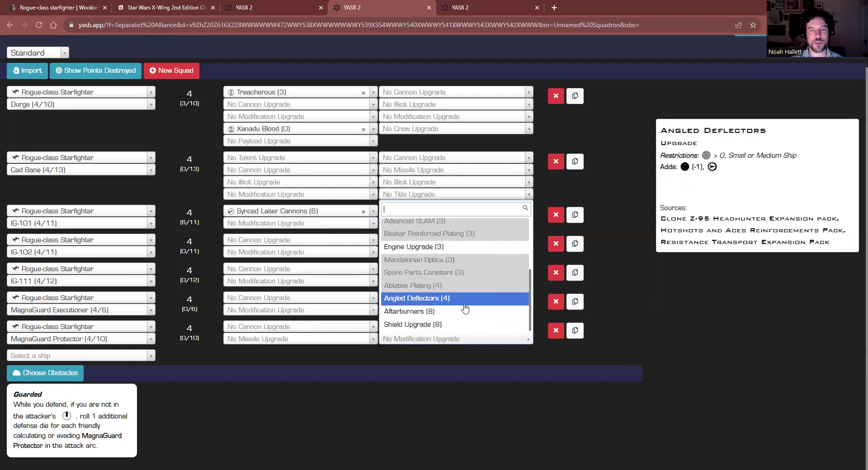
click(465, 311)
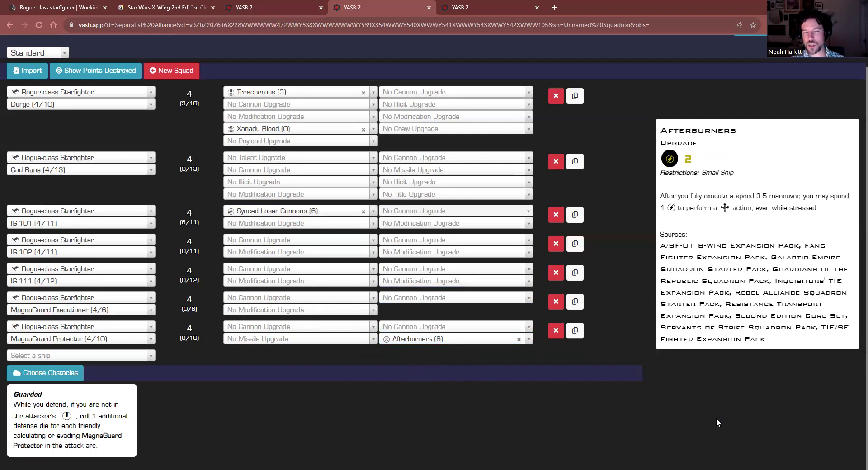
click(518, 340)
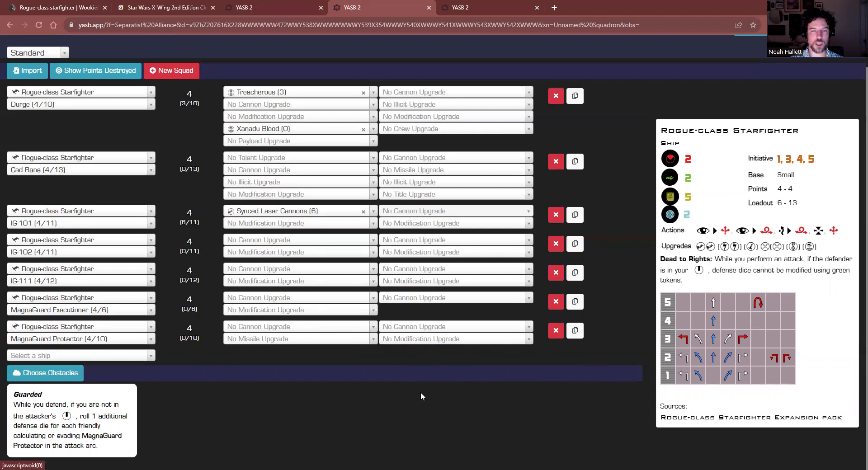
Give the Protector Independent Calculations (2) and Synced Laser Cannons (6) instead of Heavy Laser Cannon
click(372, 326)
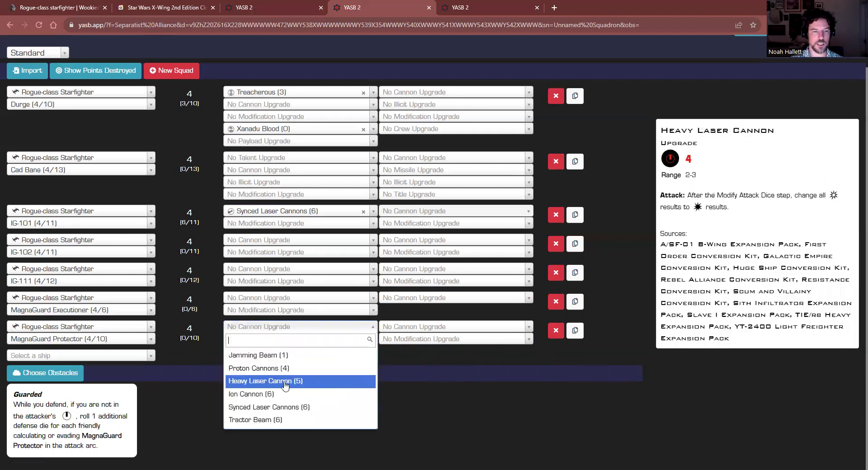
click(285, 381)
click(460, 341)
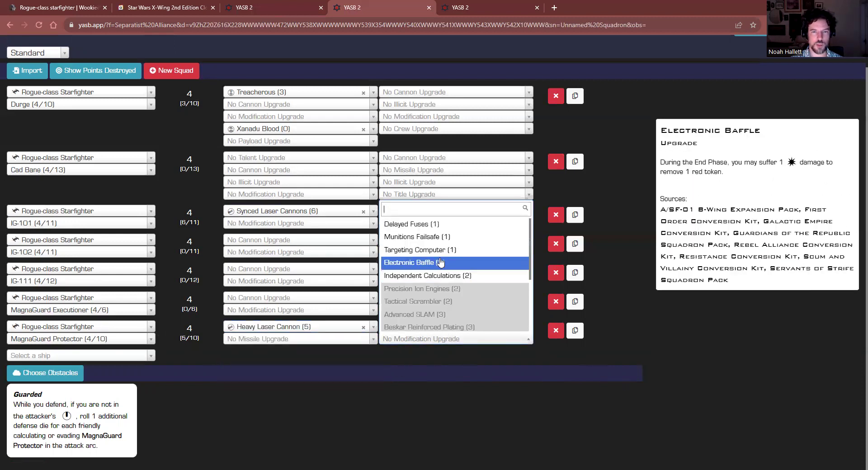
click(432, 276)
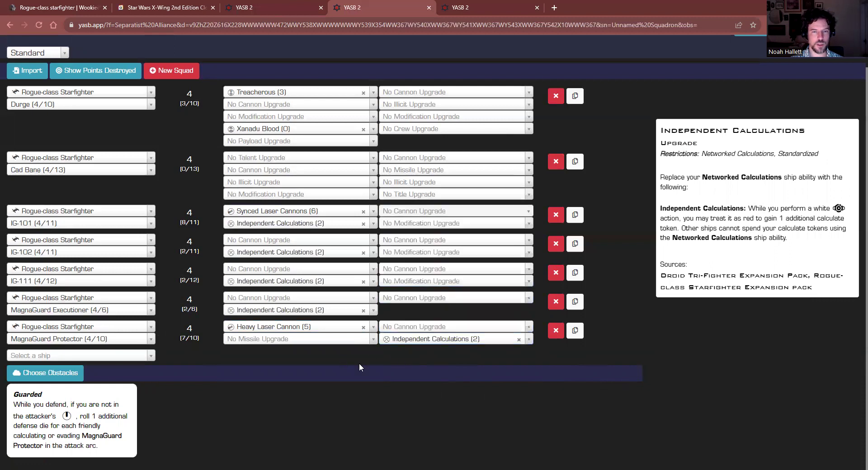
click(363, 326)
click(374, 330)
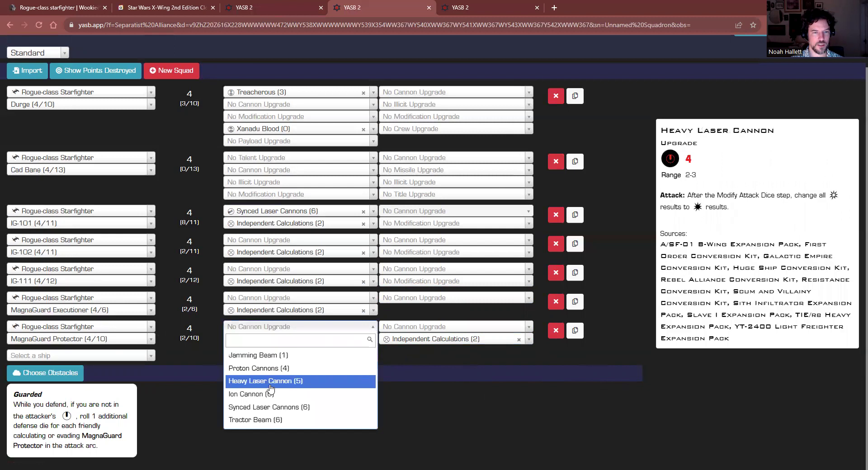
click(277, 407)
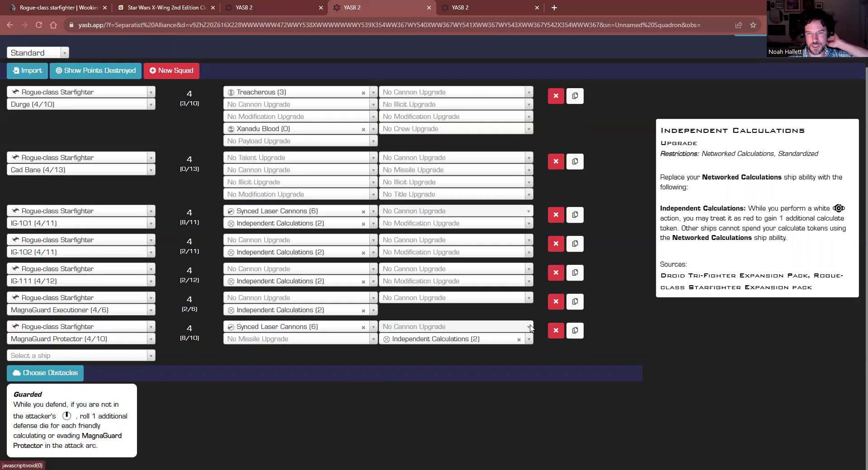
Equip the MagnaGuard Protector with Discord Missiles (2)
click(372, 345)
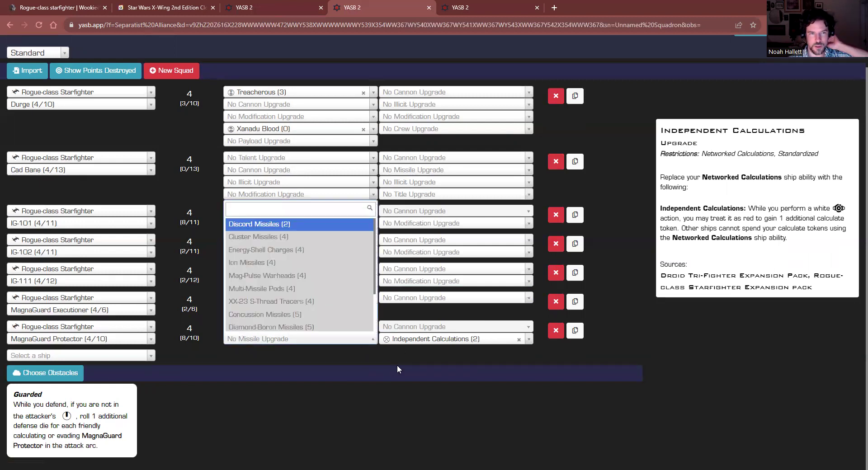
click(281, 225)
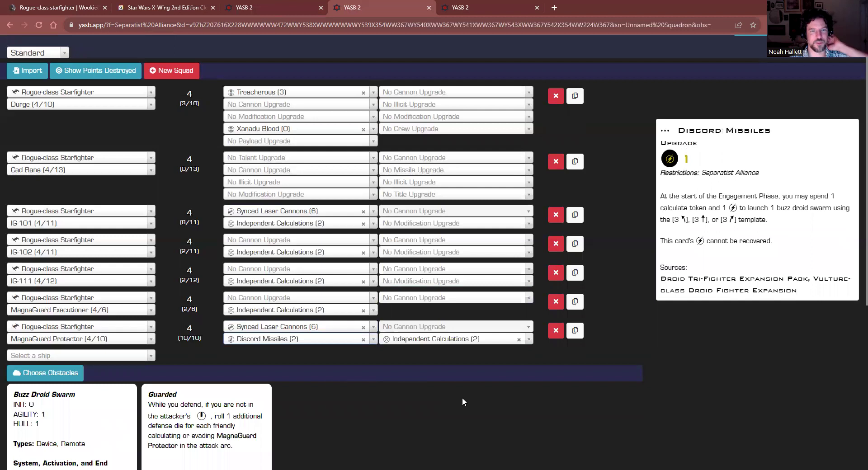